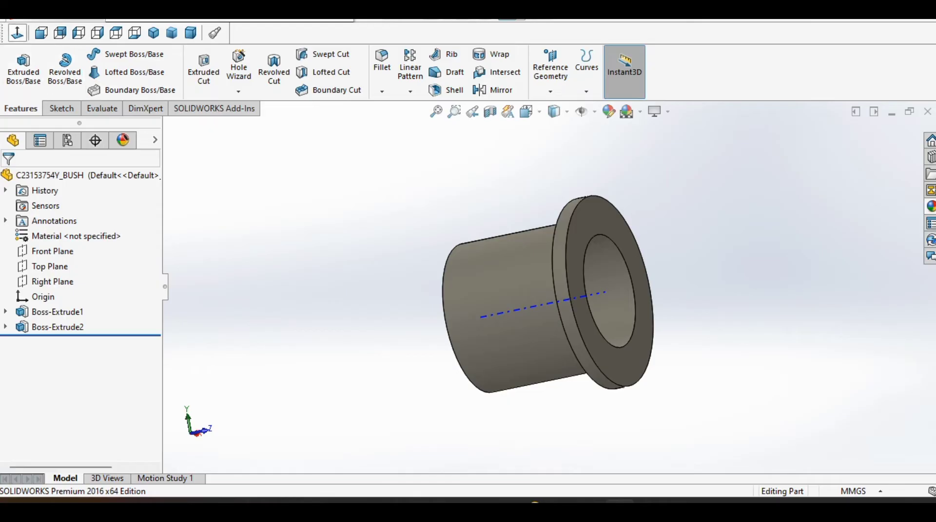
- Create a new assembly document
left_click(131, 20)
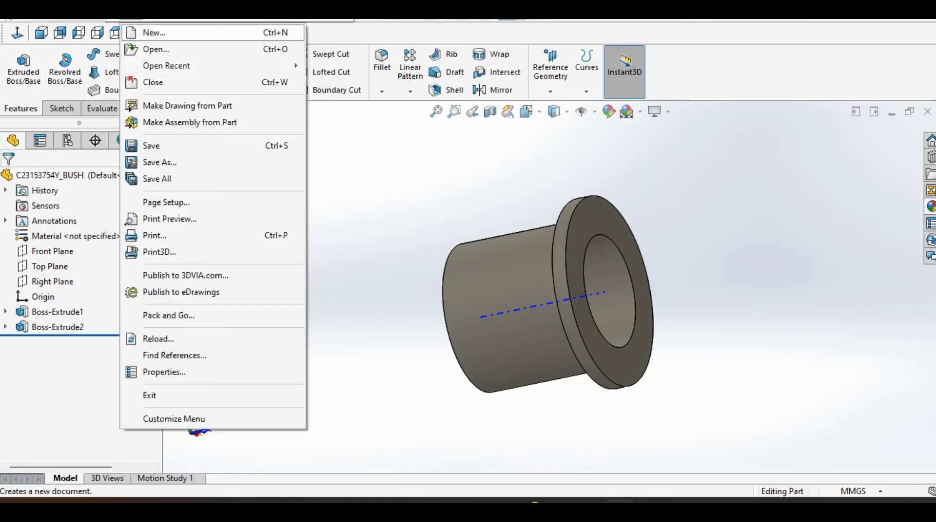
left_click(154, 33)
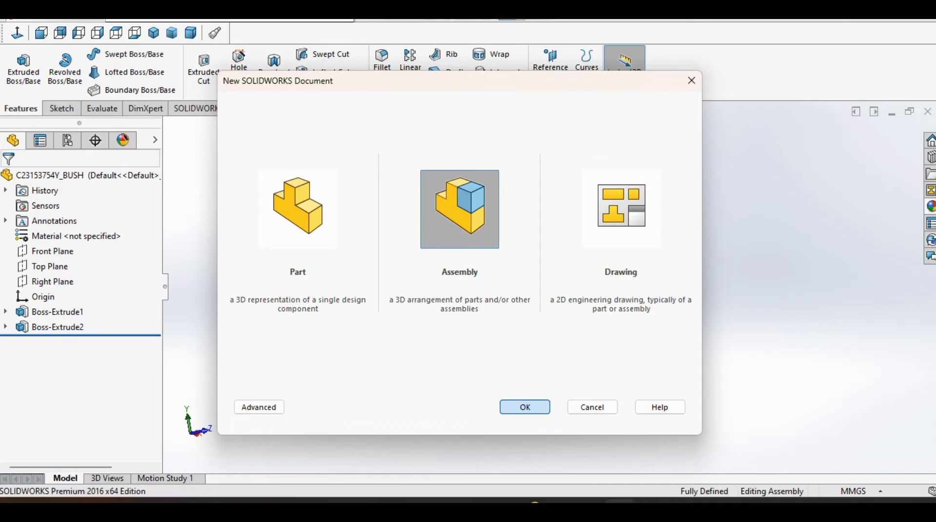
left_click(525, 407)
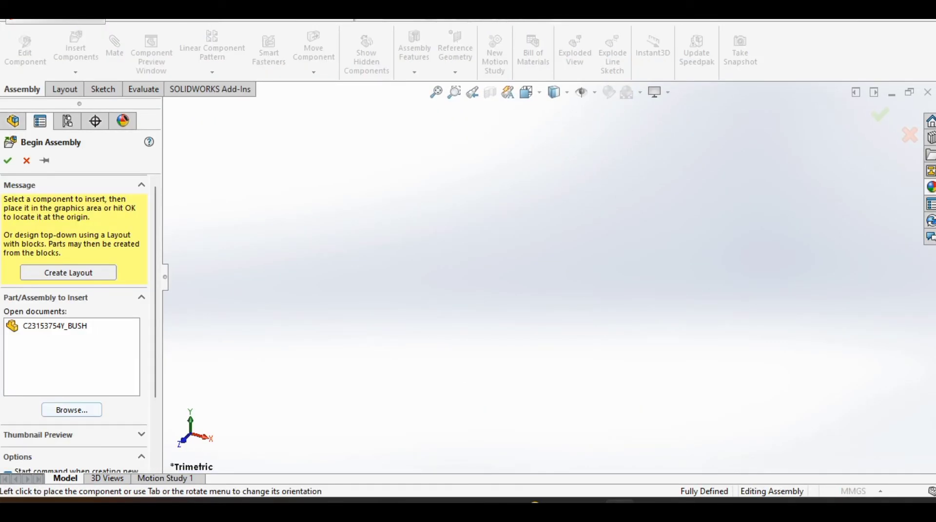
- Browse to the inner project folder on the USB drive and load the BASE, Bracket1, Bracket2, BUSH, SHAFT and WHEEL parts for insertion
left_click(72, 410)
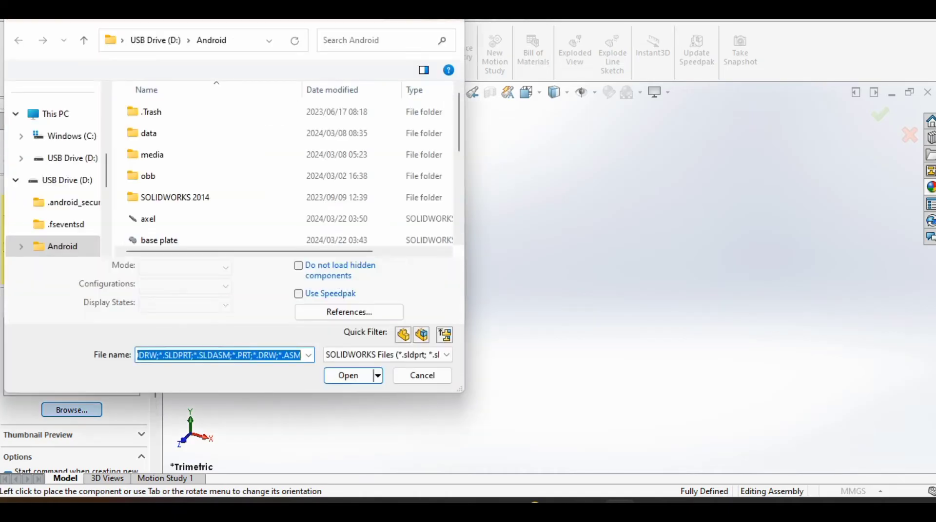
scroll(288, 218, "down", 3)
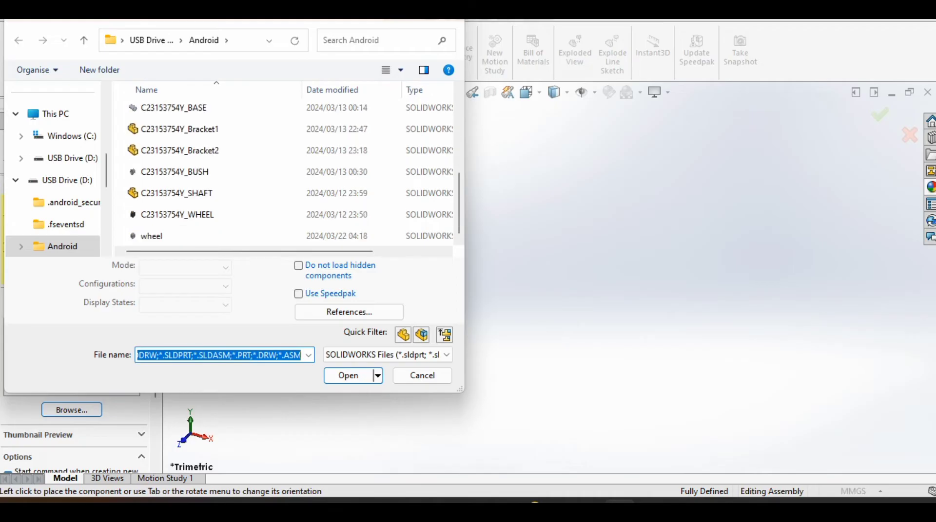
scroll(287, 216, "up", 3)
left_click(67, 181)
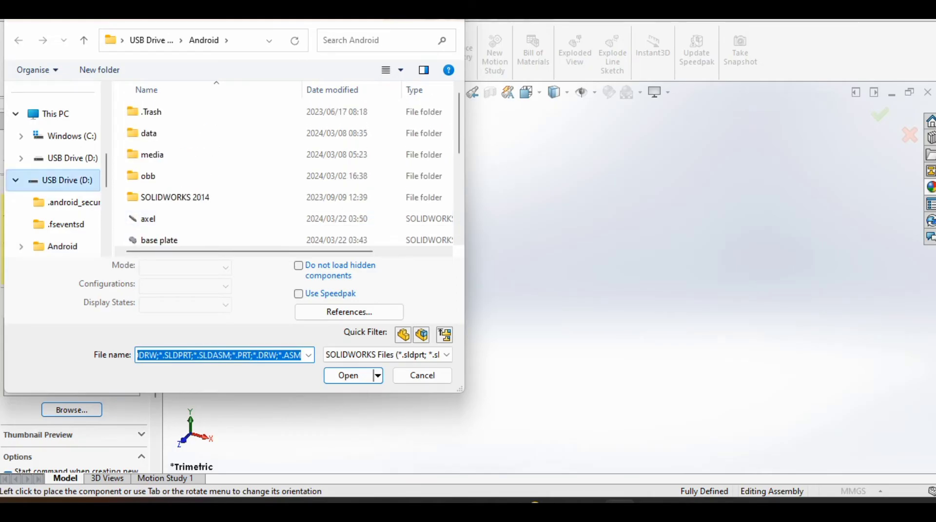
double_click(162, 197)
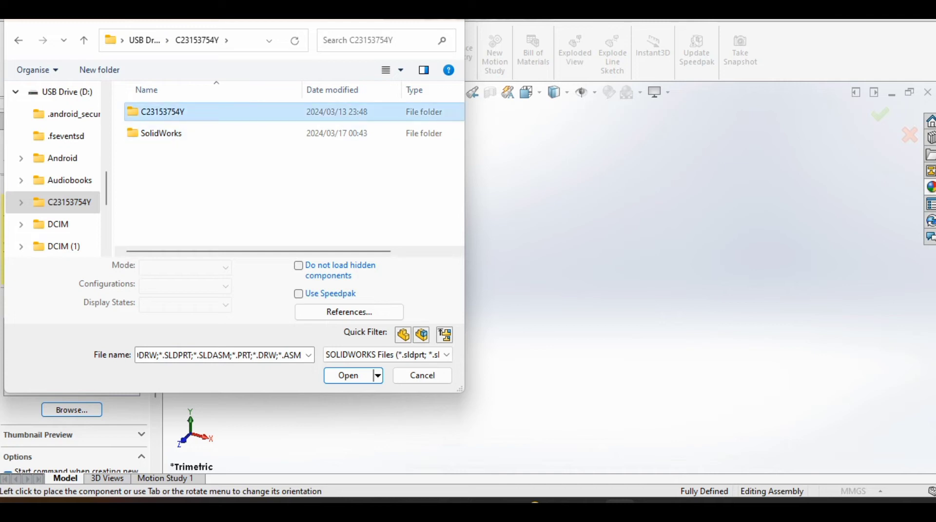
double_click(163, 111)
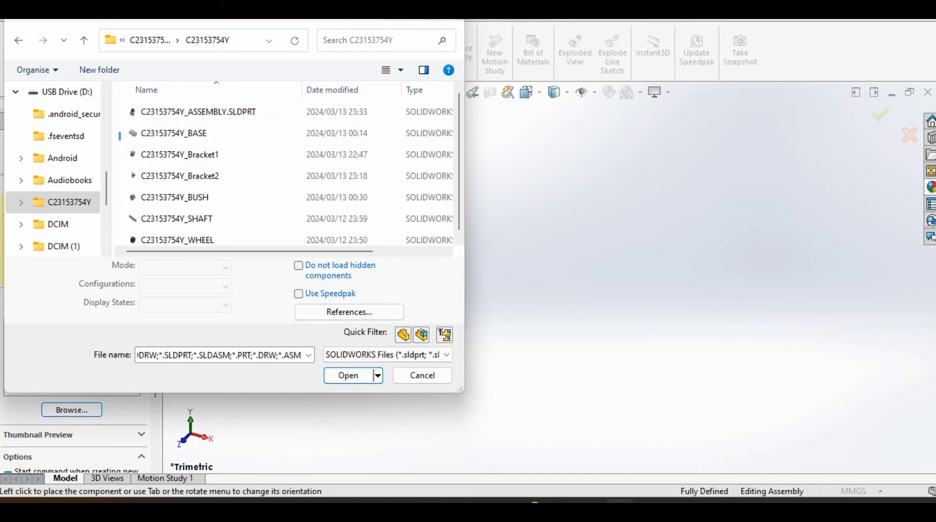
left_click_drag(119, 136, 194, 245)
key("Return")
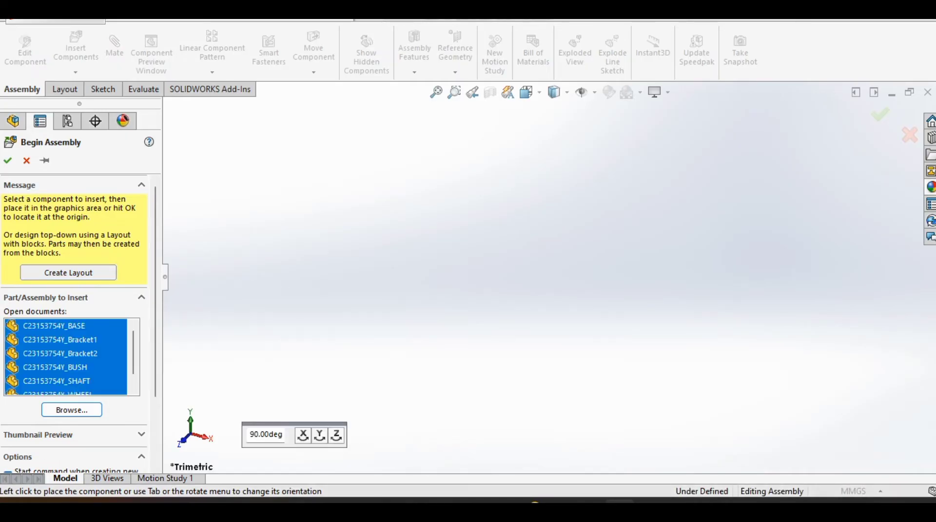
- Place the base plate and the two brackets near its opposite ends, turning the brackets upright in 90-degree rotations
left_click(603, 266)
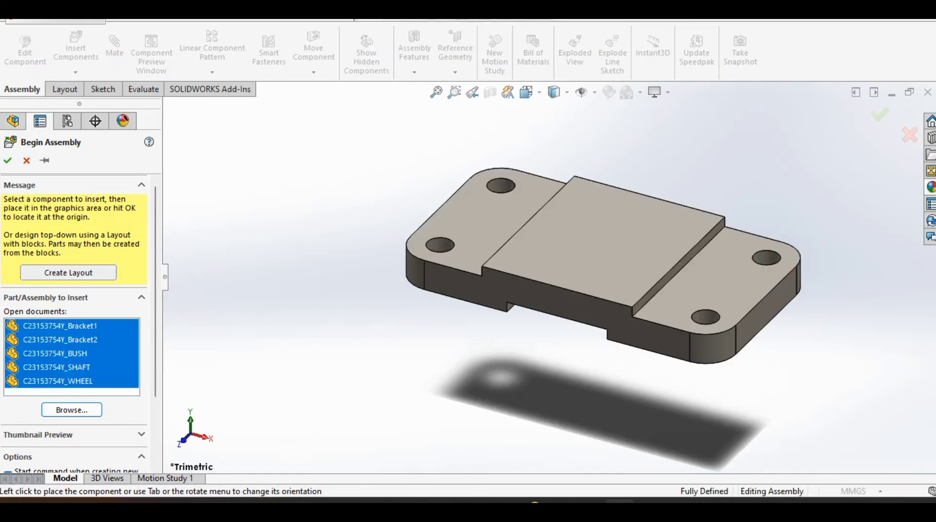
scroll(520, 303, "up", 6)
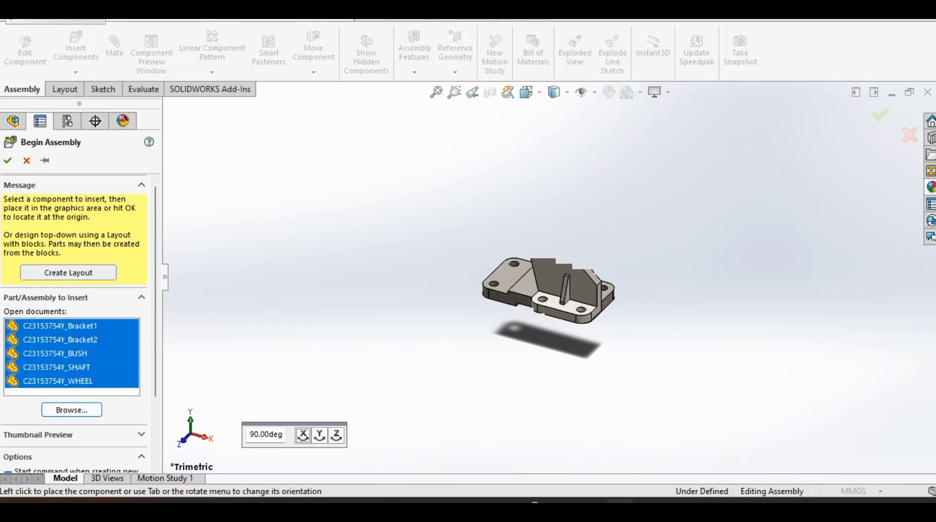
left_click(319, 436)
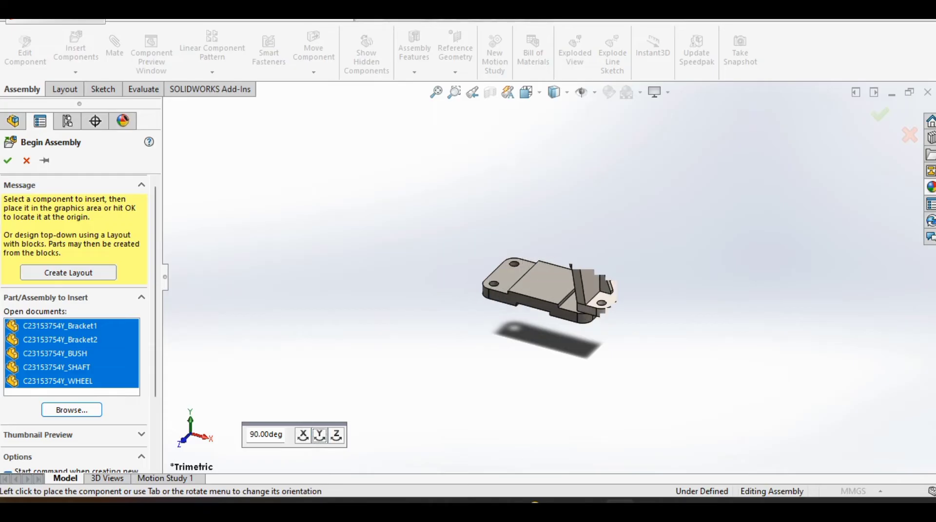
left_click(601, 277)
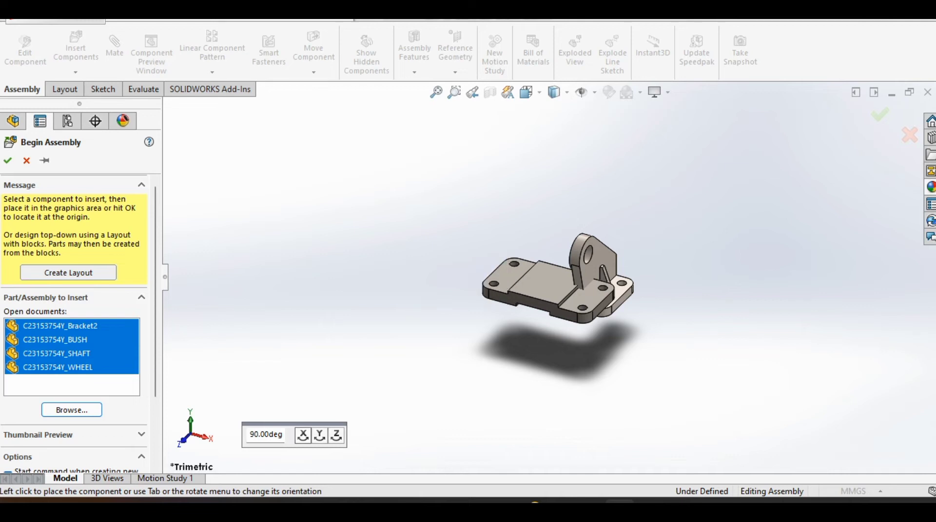
left_click(303, 435)
left_click(475, 236)
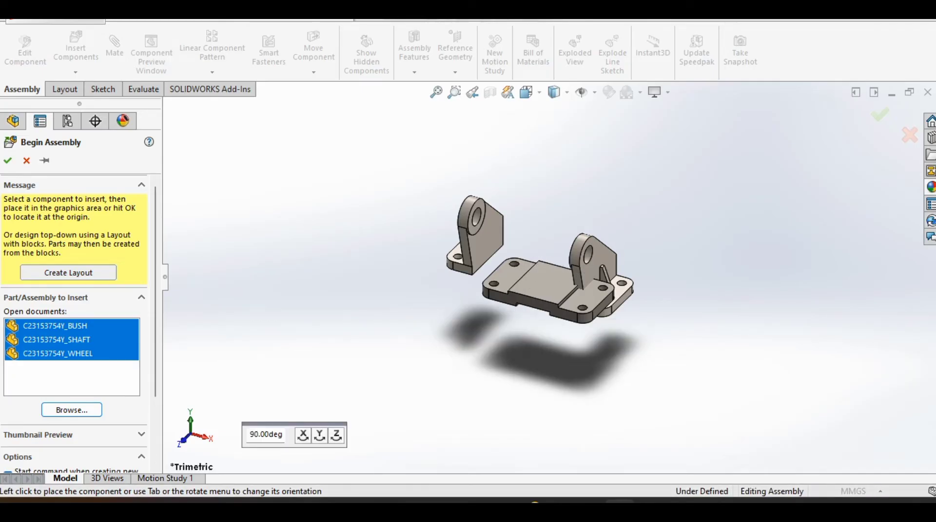
- Place the bush, shaft and wheel in free space around the base and brackets
left_click(754, 225)
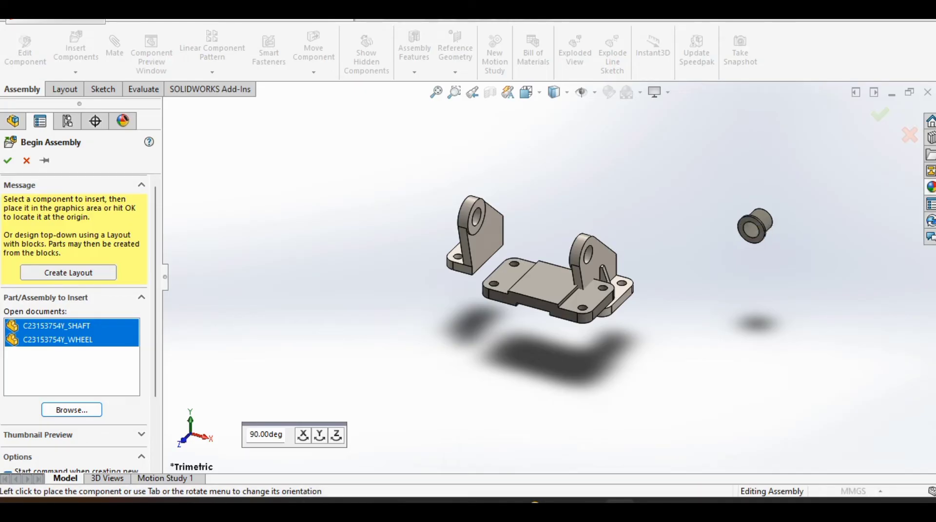
left_click(609, 168)
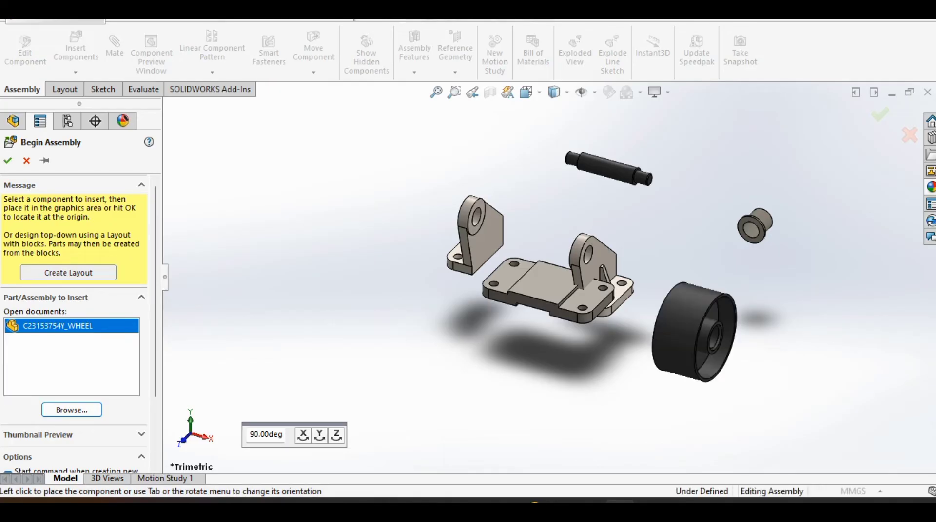
left_click(695, 331)
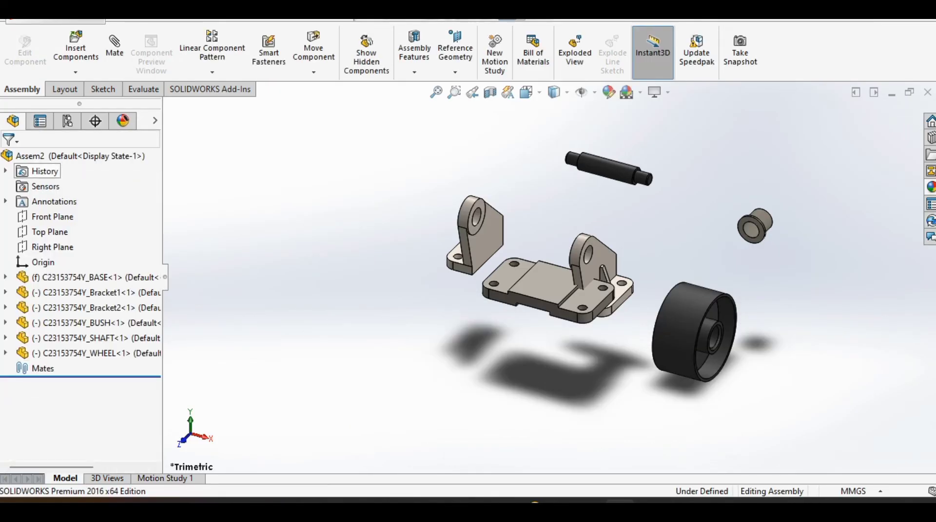
- Add a coincident mate between the underside of Bracket2 and the lower top face at the free end of the base
middle_click_drag(694, 332, 693, 311)
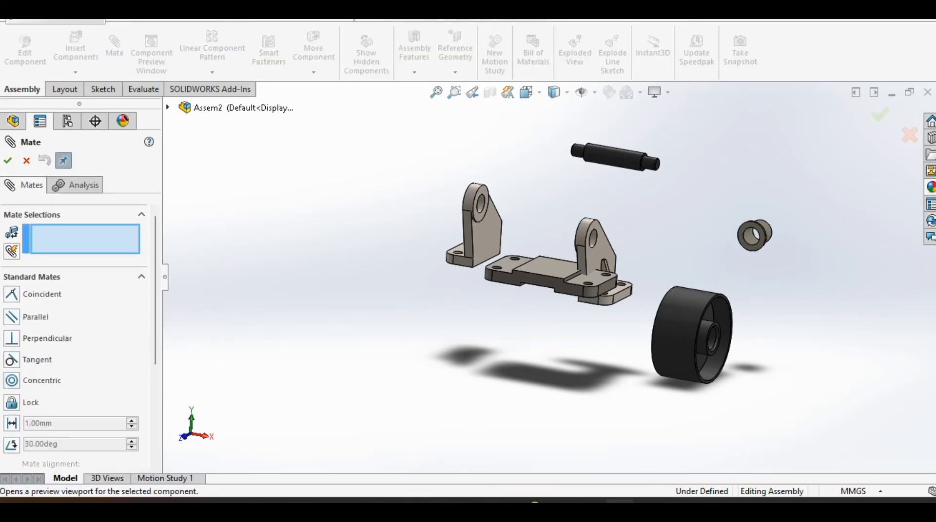
middle_click_drag(585, 282, 482, 166)
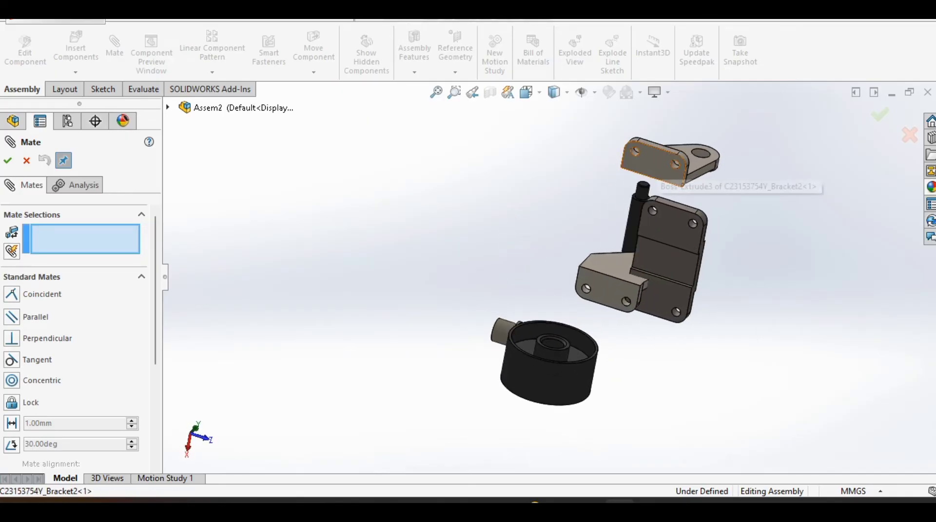
left_click(653, 168)
middle_click_drag(701, 176, 838, 151)
middle_click_drag(585, 280, 612, 239)
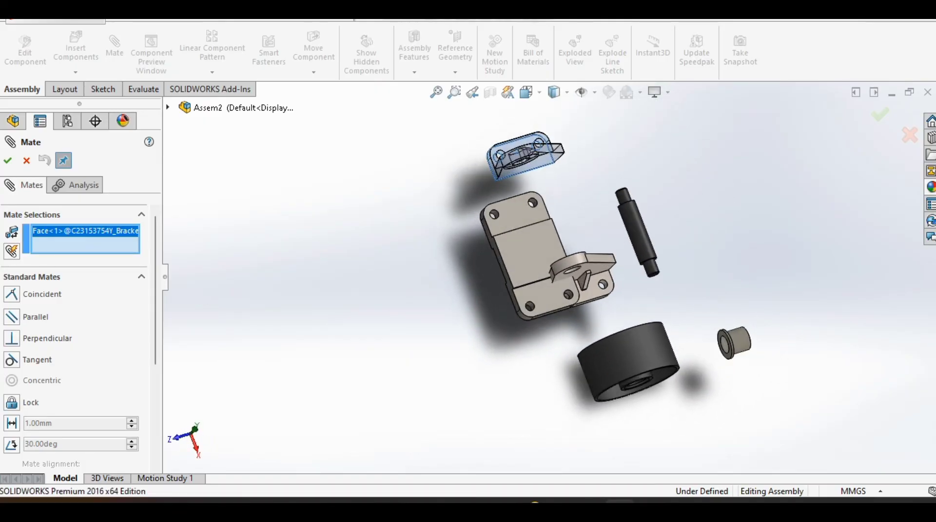
left_click(530, 204)
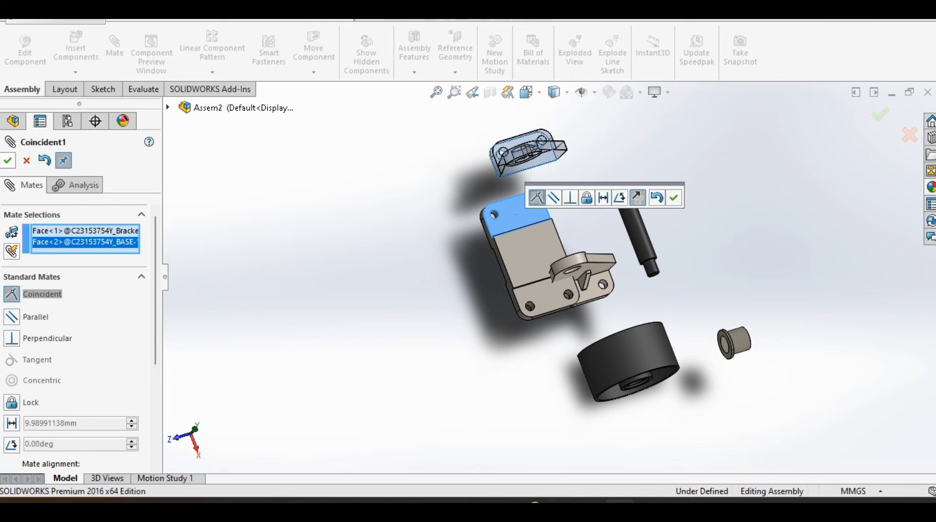
key("Return")
key("Escape")
- Add a concentric mate between a 10 mm mounting hole of Bracket2 and the matching corner hole in the base
middle_click_drag(585, 293, 675, 315)
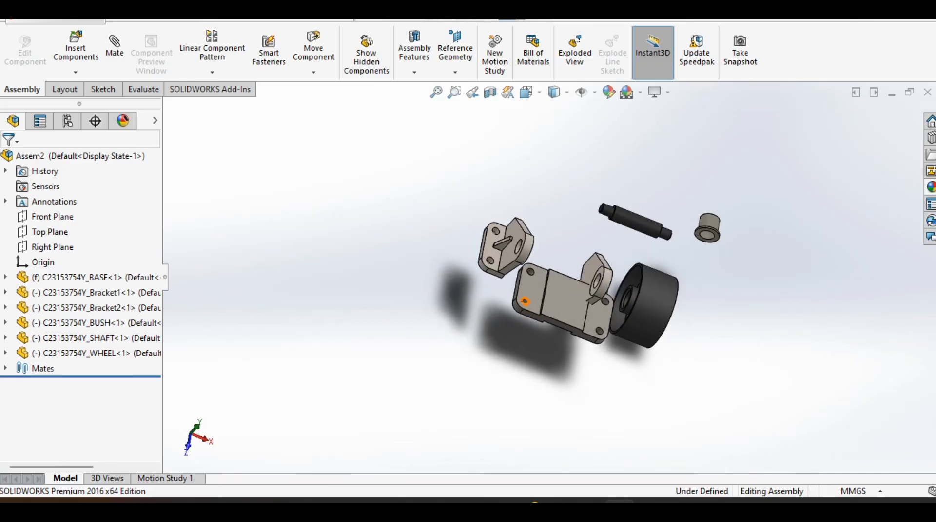
scroll(487, 263, "down", 5)
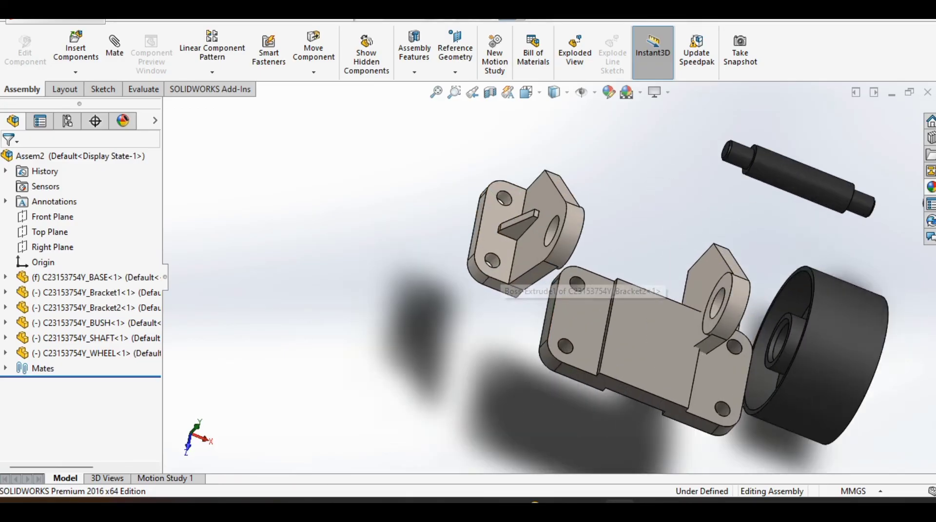
left_click(494, 259)
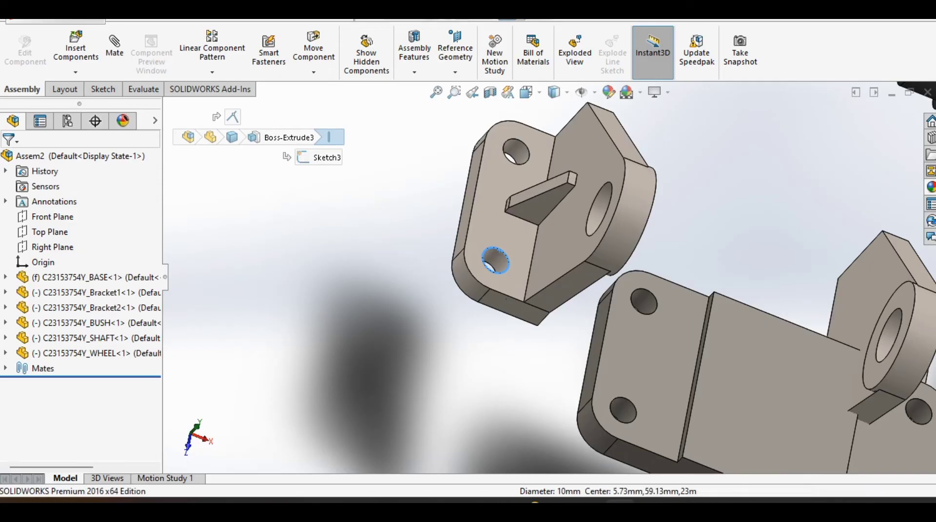
scroll(502, 263, "down", 3)
scroll(575, 297, "up", 3)
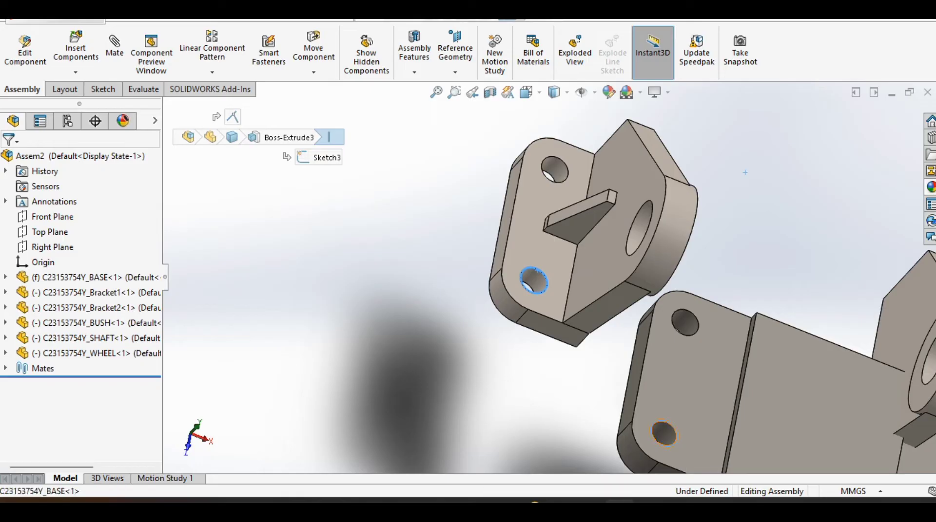
left_click(676, 440)
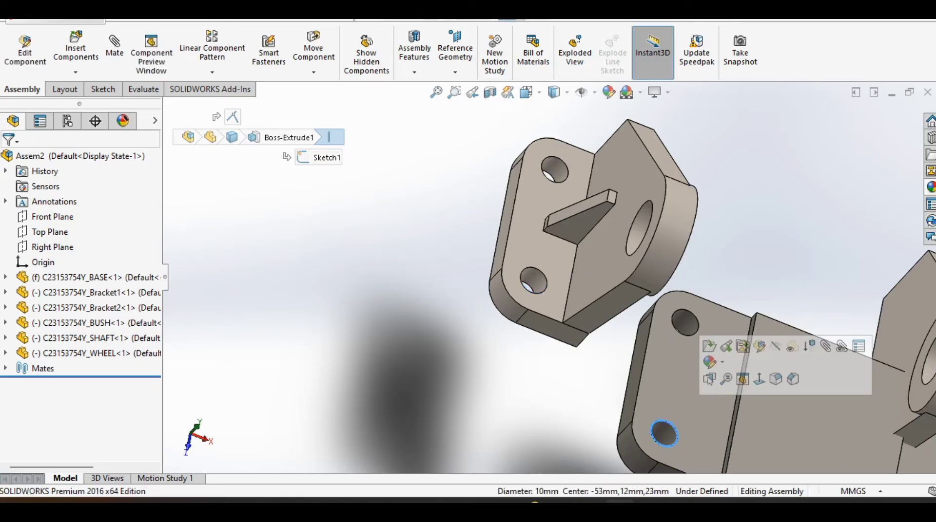
scroll(550, 278, "up", 5)
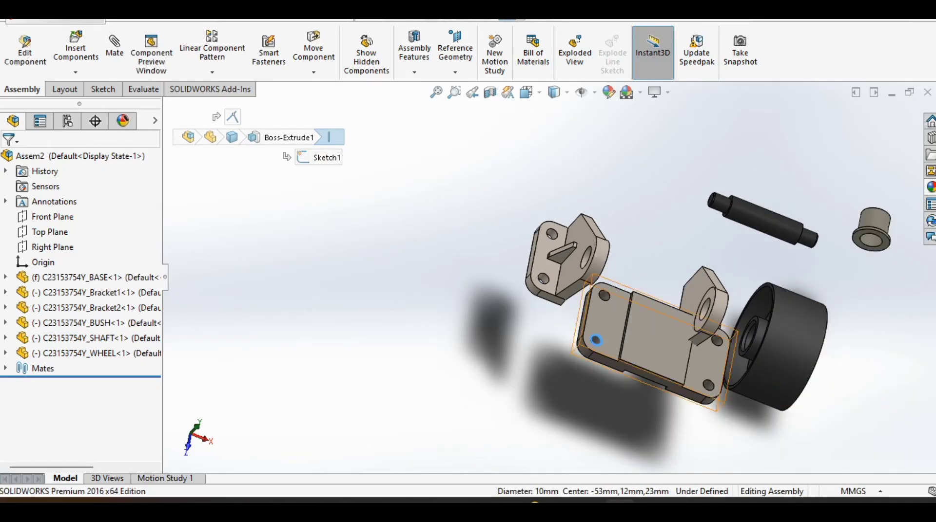
left_click(114, 49)
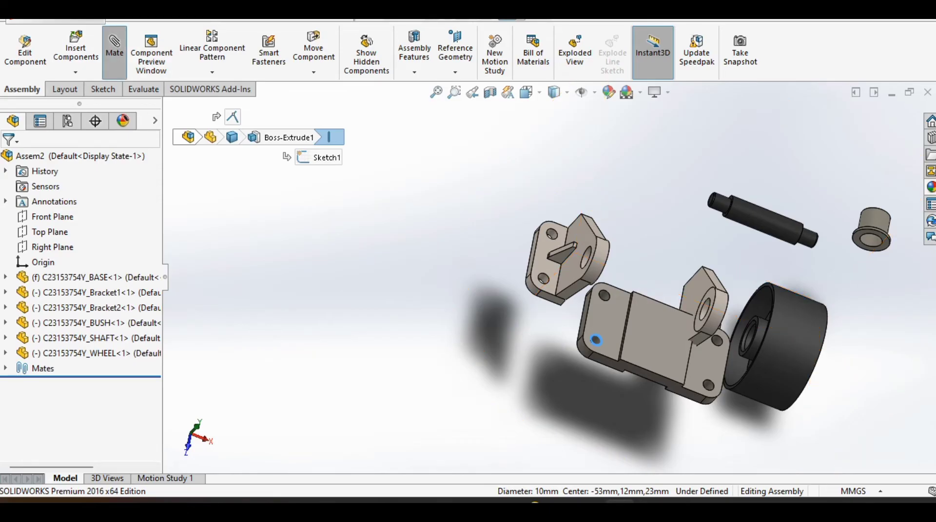
scroll(546, 271, "down", 5)
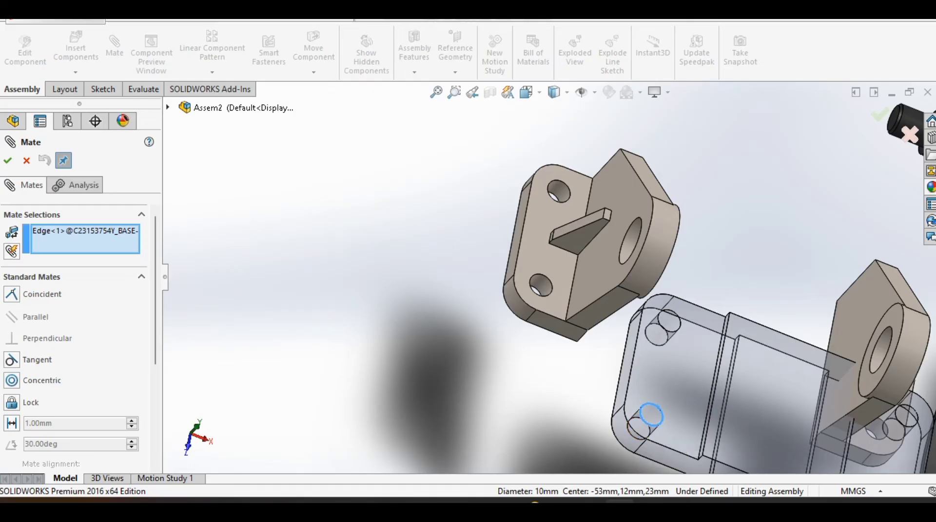
scroll(519, 256, "down", 3)
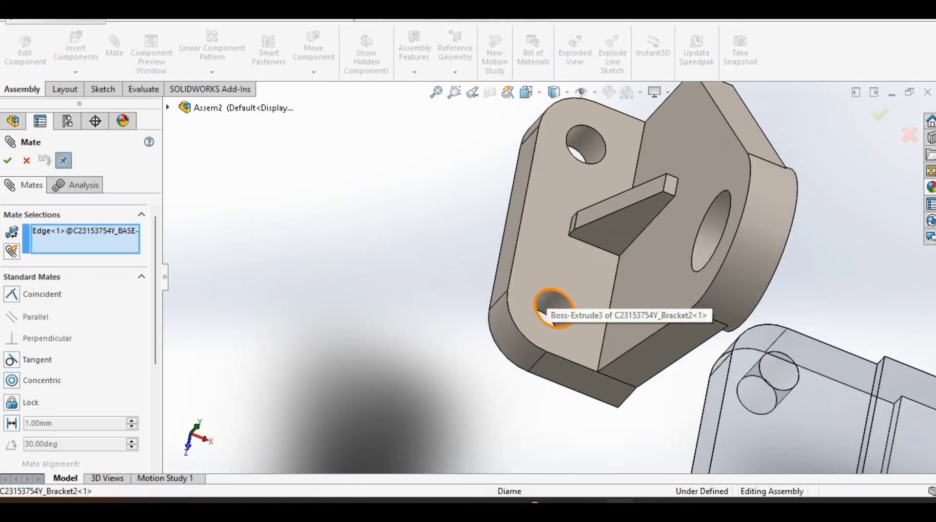
left_click(546, 307)
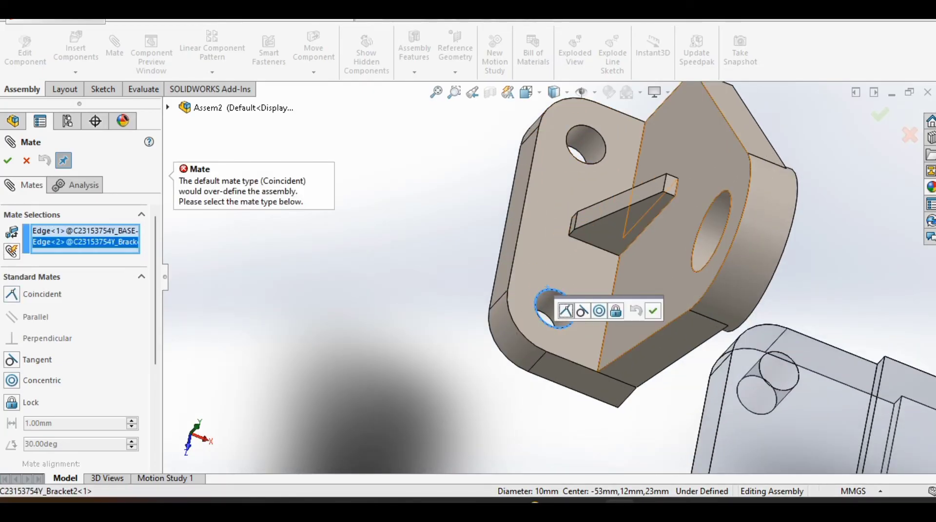
left_click(599, 311)
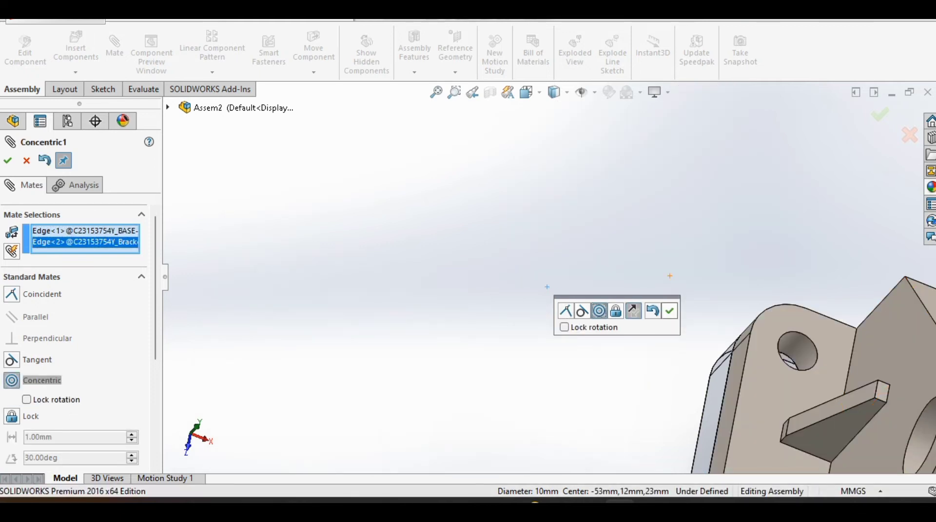
left_click(669, 311)
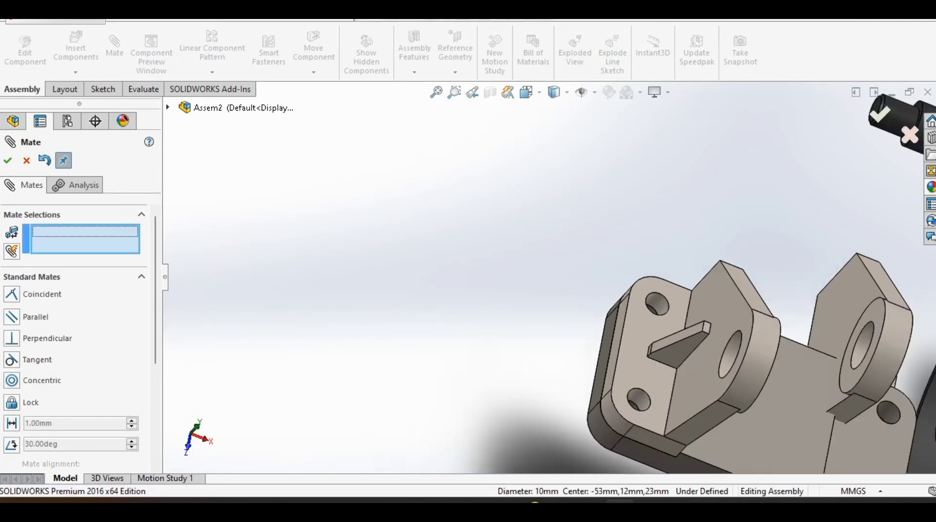
scroll(549, 292, "up", 4)
middle_click_drag(759, 390, 683, 341)
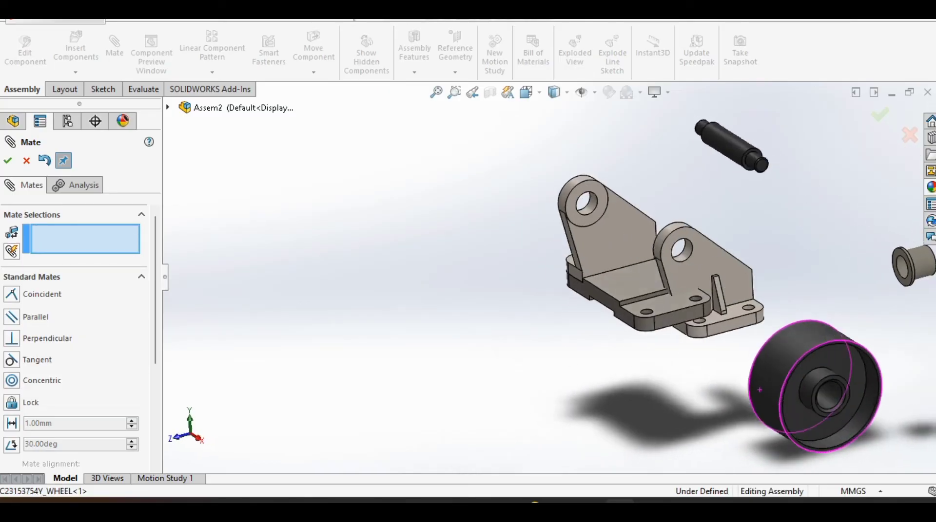
middle_click_drag(656, 287, 641, 282)
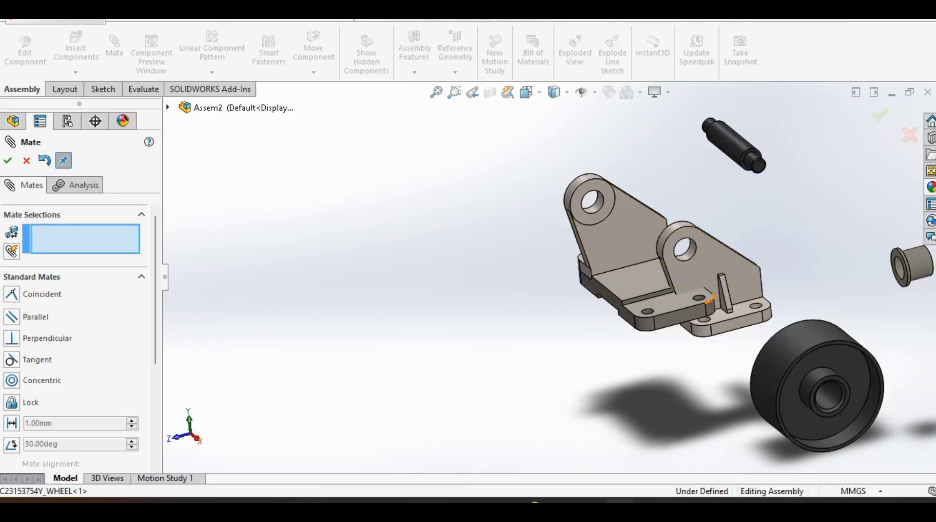
- Add a coincident mate between the underside of Bracket1 and the lower top face at the remaining free end of the base
middle_click_drag(707, 287, 643, 214)
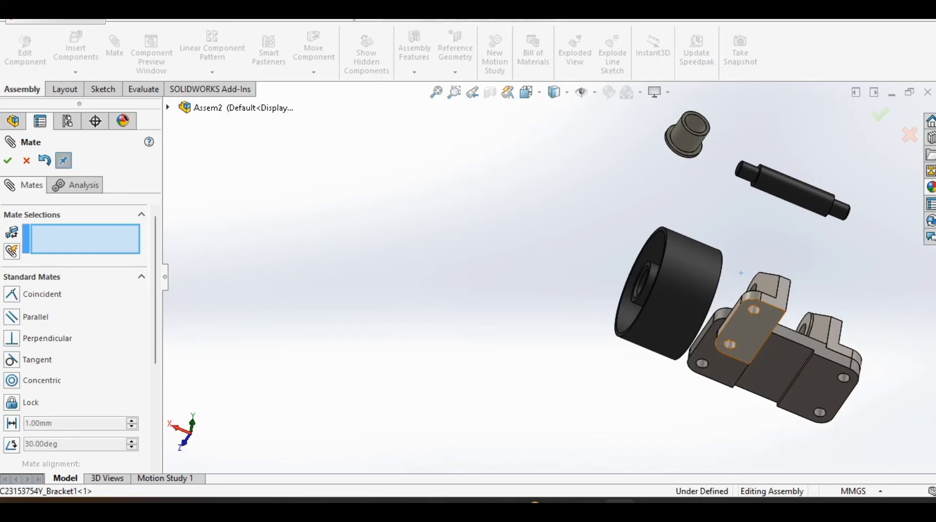
left_click(748, 325)
middle_click_drag(748, 325, 848, 420)
left_click(730, 275)
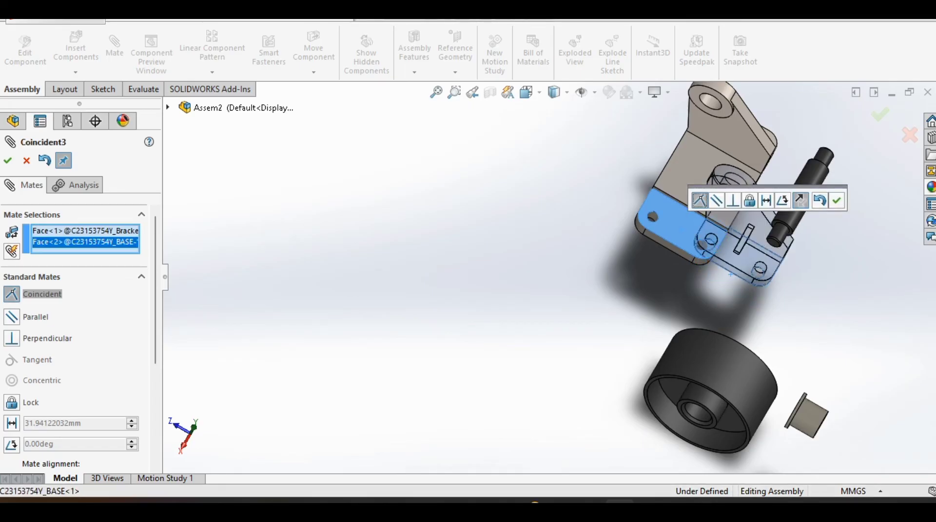
left_click(836, 201)
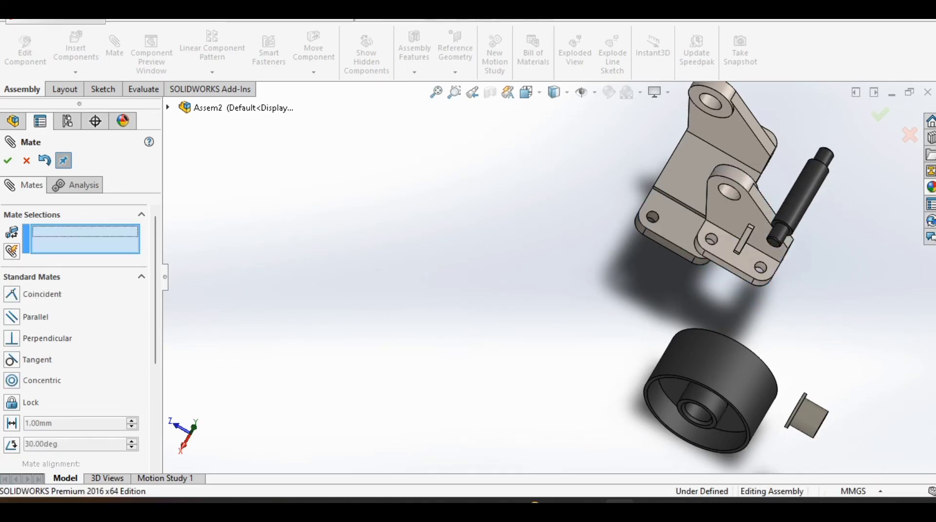
- Add a concentric mate between a mounting hole of Bracket1 and the matching 10 mm corner hole in the base
scroll(710, 277, "up", 3)
scroll(847, 286, "down", 4)
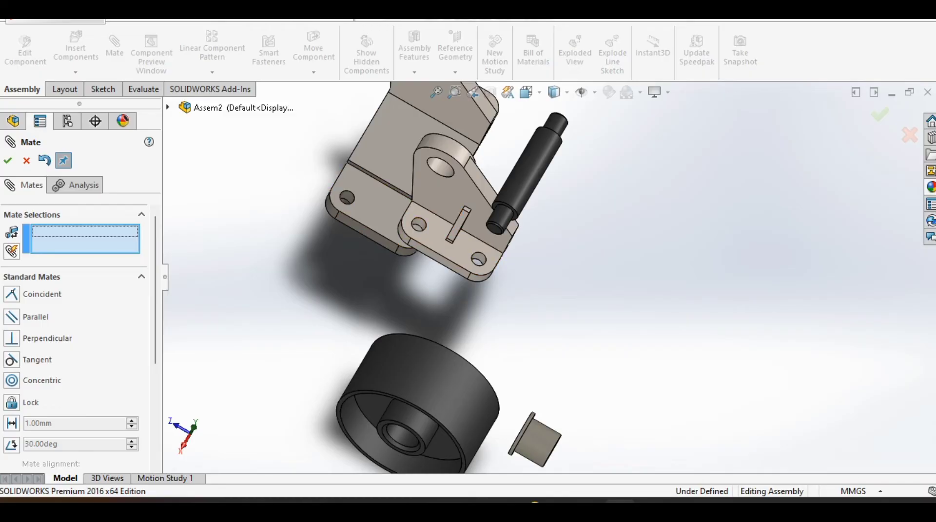
left_click(478, 262)
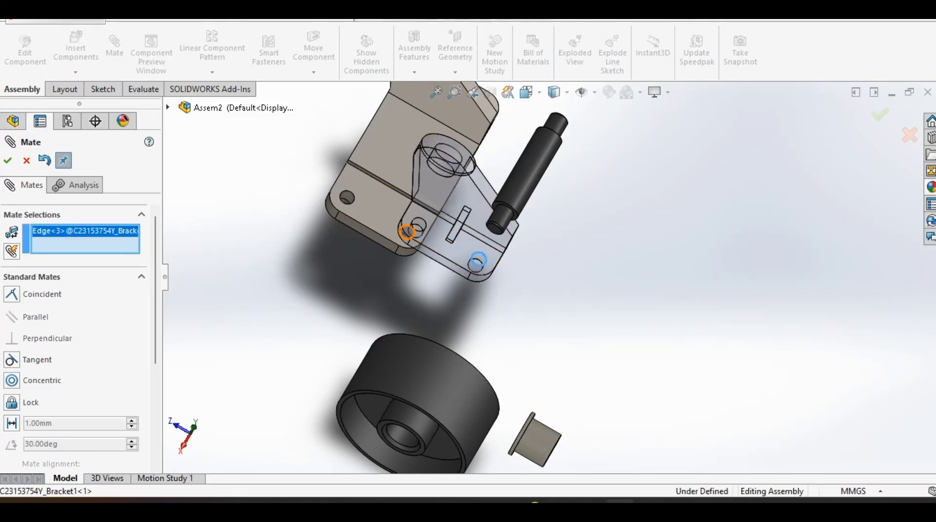
scroll(411, 227, "down", 6)
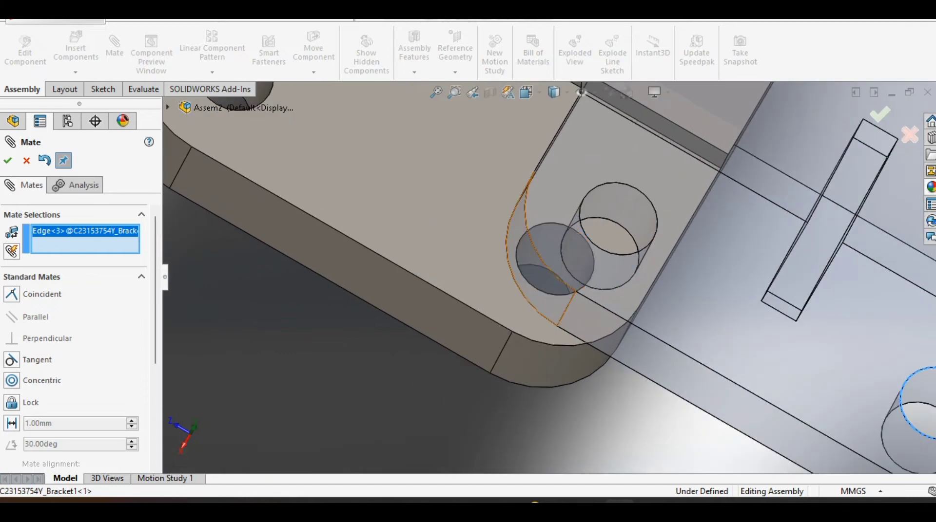
left_click(518, 250)
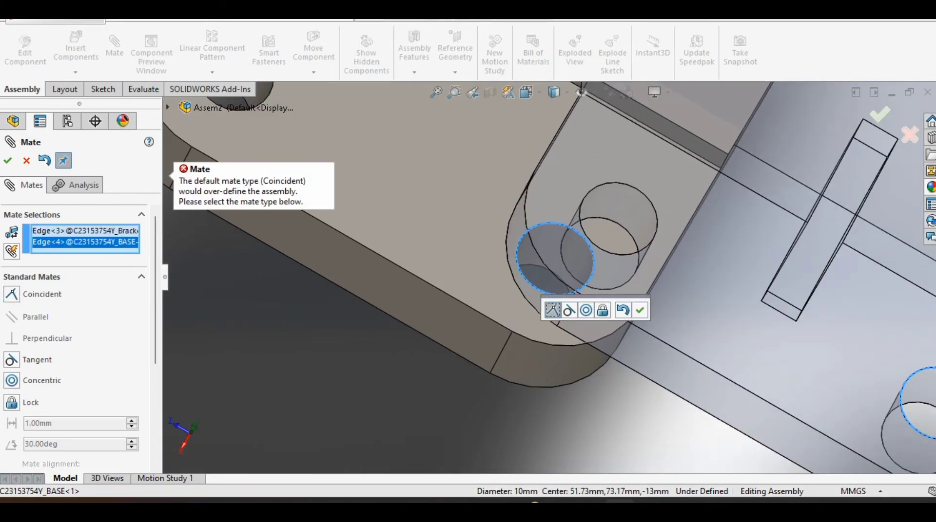
left_click(586, 311)
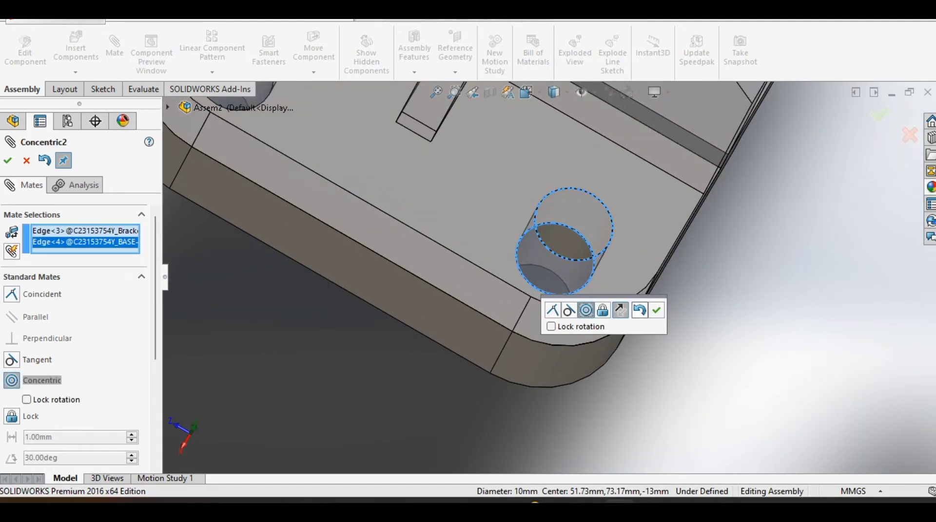
left_click(656, 310)
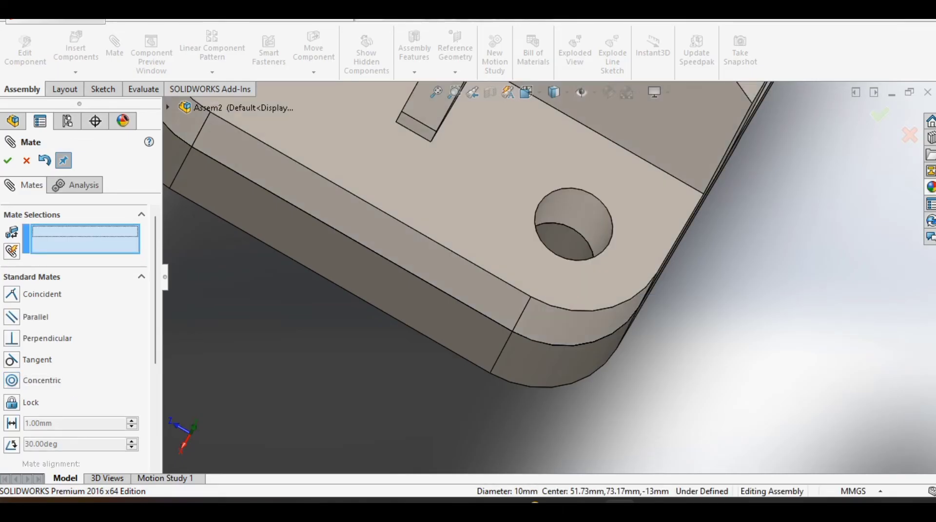
middle_click_drag(657, 310, 636, 290)
scroll(671, 319, "up", 12)
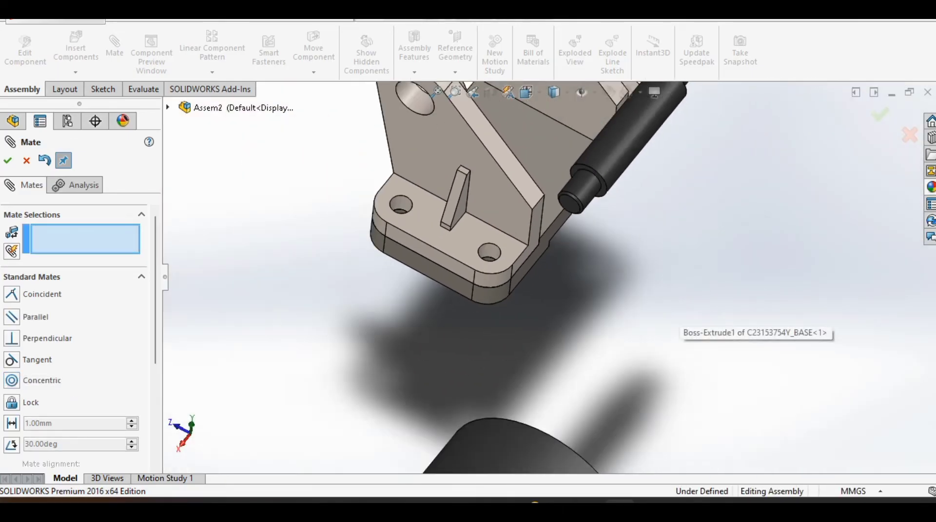
middle_click_drag(670, 319, 684, 303)
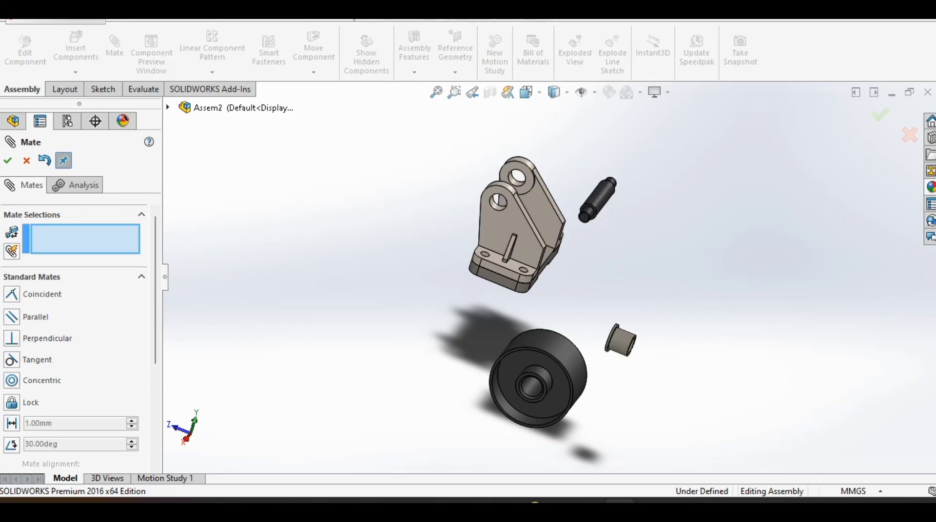
middle_click_drag(609, 311, 702, 317)
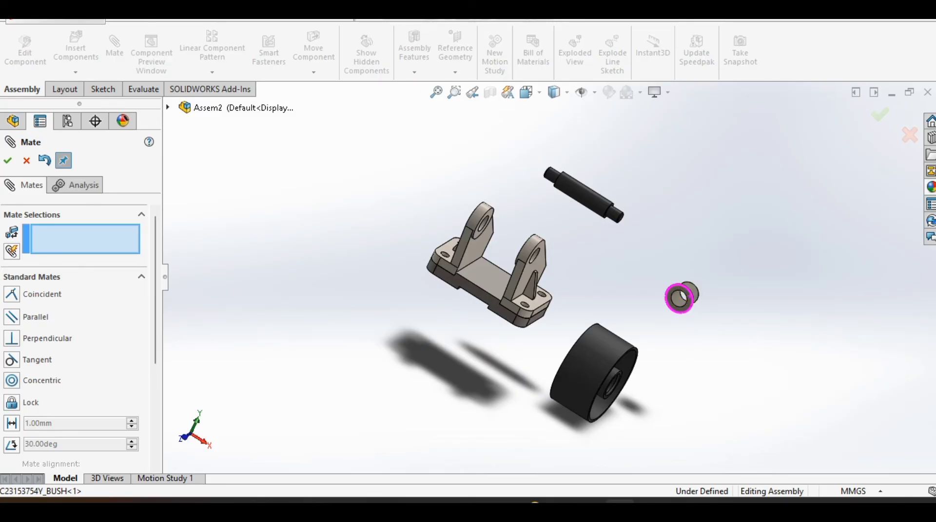
left_click(667, 299)
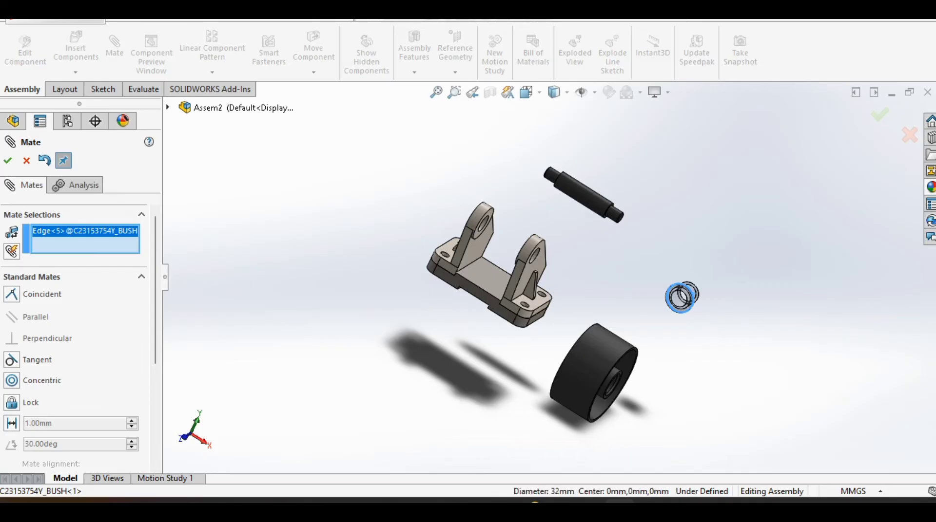
left_click_drag(688, 293, 714, 262)
middle_click_drag(715, 264, 679, 260)
scroll(679, 260, "up", 1)
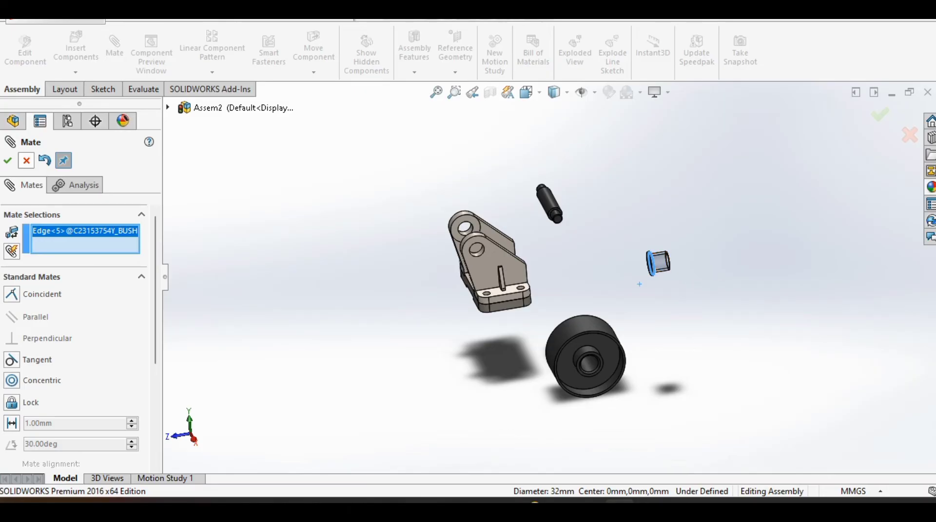
key("Escape")
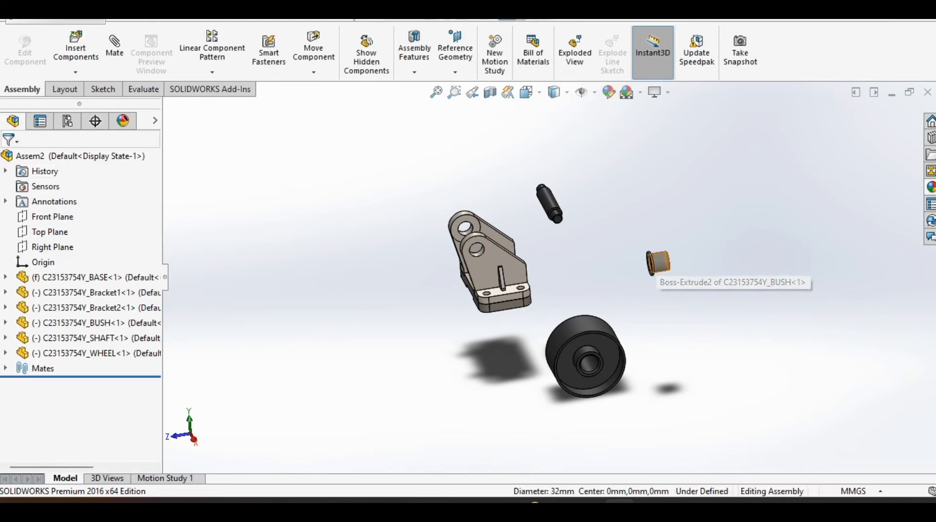
- Copy the bush within the assembly and place the second instance in free space beside the original
left_click(659, 263)
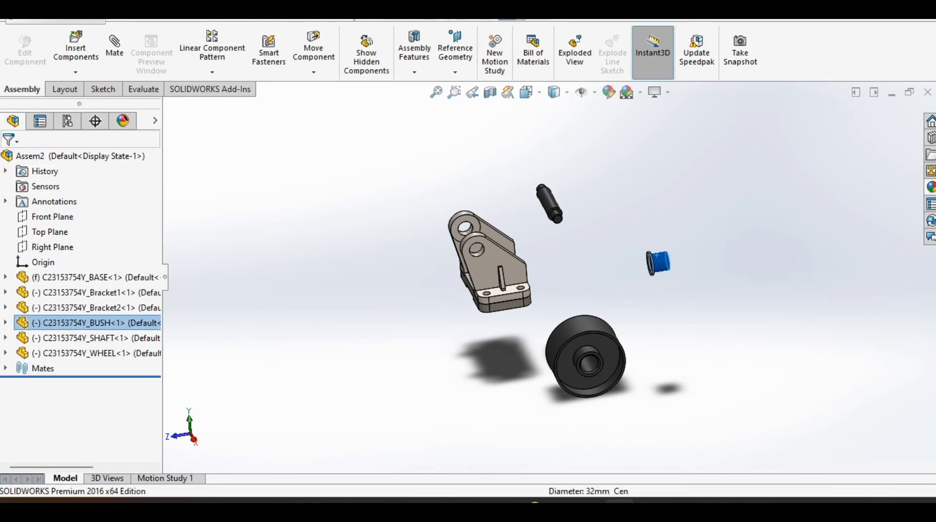
left_click_drag(659, 263, 720, 258, "ctrl")
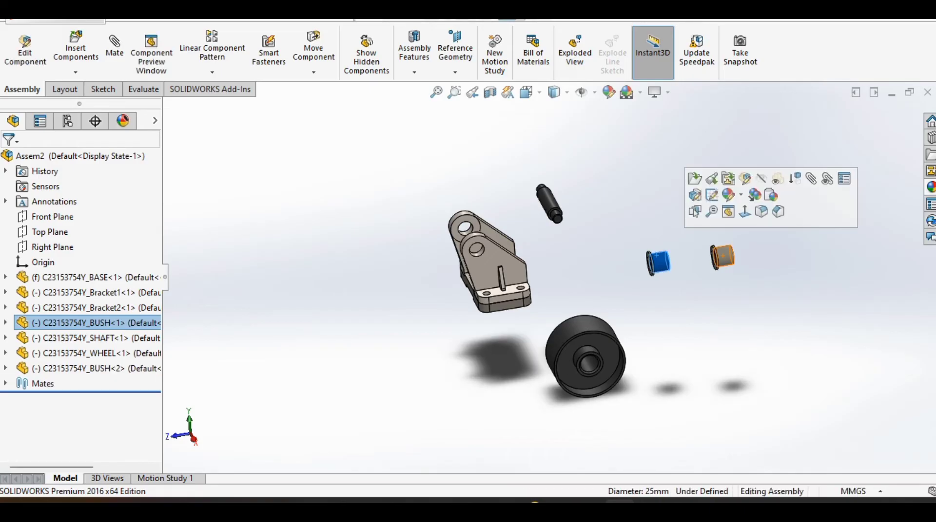
left_click(723, 257)
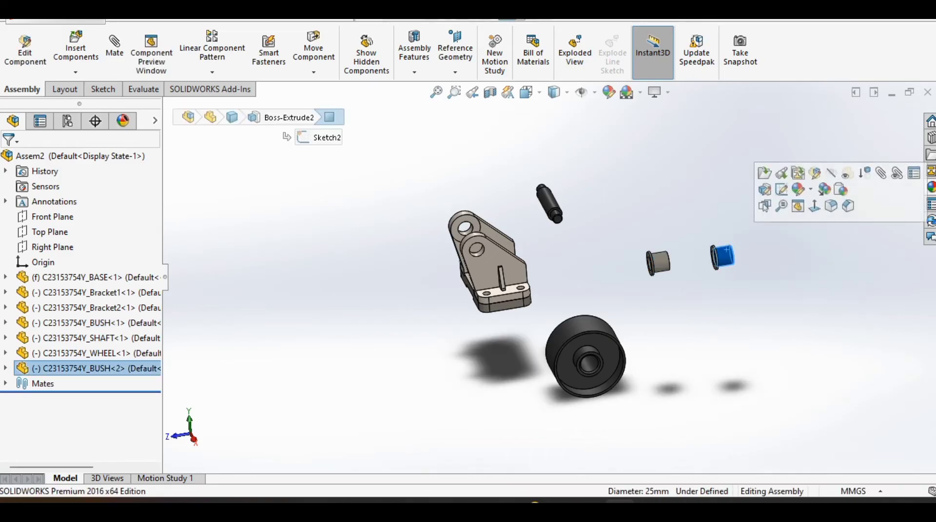
- Rotate the original bush freely about its own centre until its flange faces toward the brackets
middle_click_drag(567, 363, 661, 363)
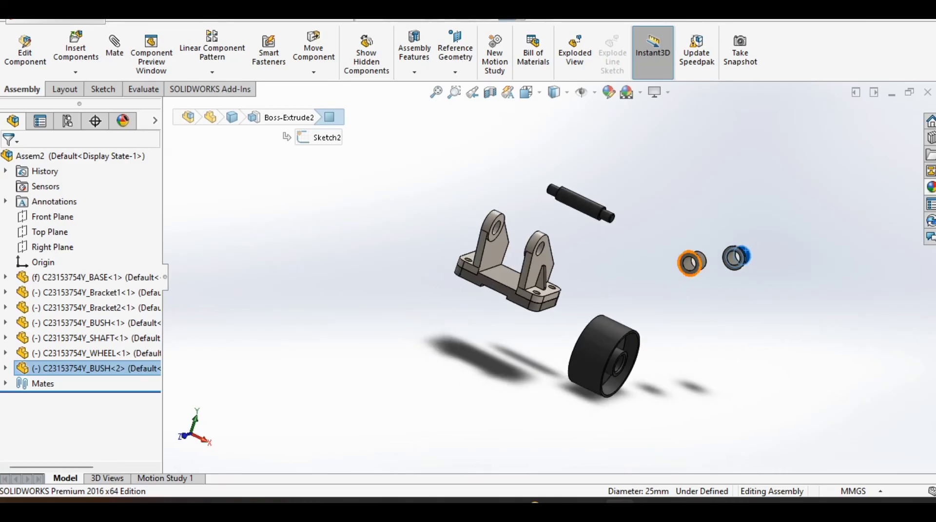
middle_click_drag(688, 266, 687, 294)
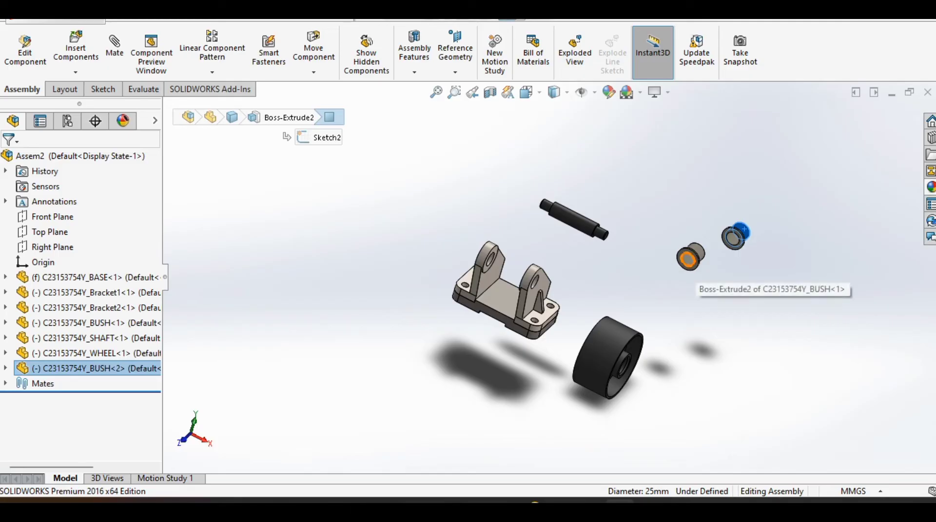
left_click(691, 266)
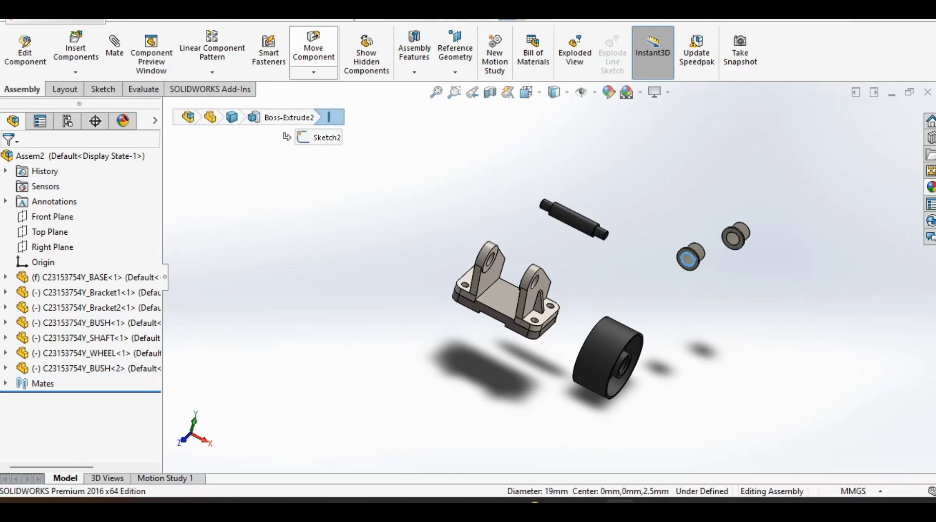
left_click(314, 72)
left_click(347, 105)
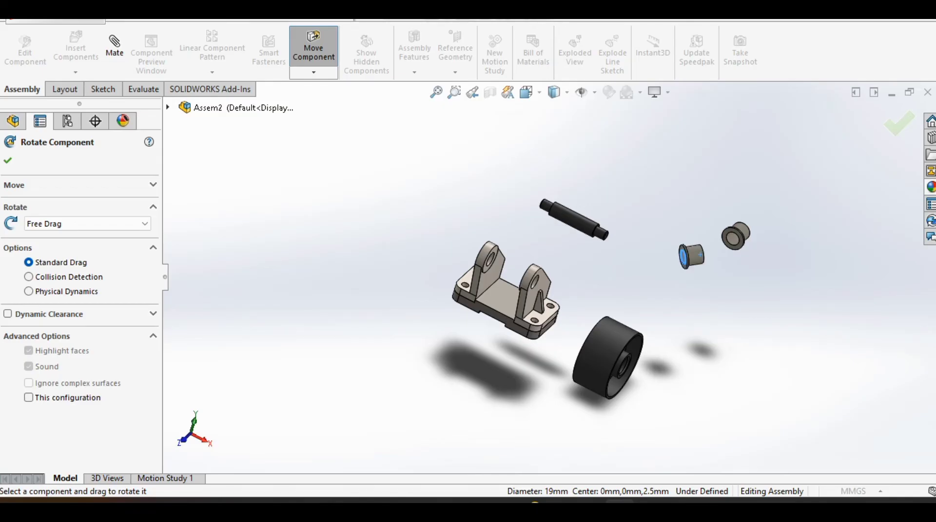
key("Escape")
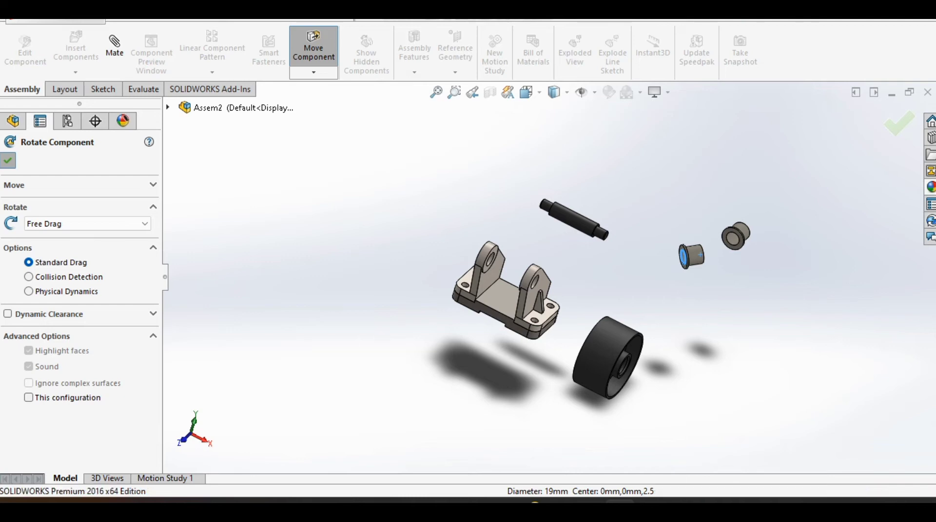
- Add a coincident mate between the outer flange face of the original bush and the round boss face on the inner side of Bracket2
scroll(780, 261, "up", 2)
scroll(780, 261, "down", 3)
scroll(448, 213, "down", 4)
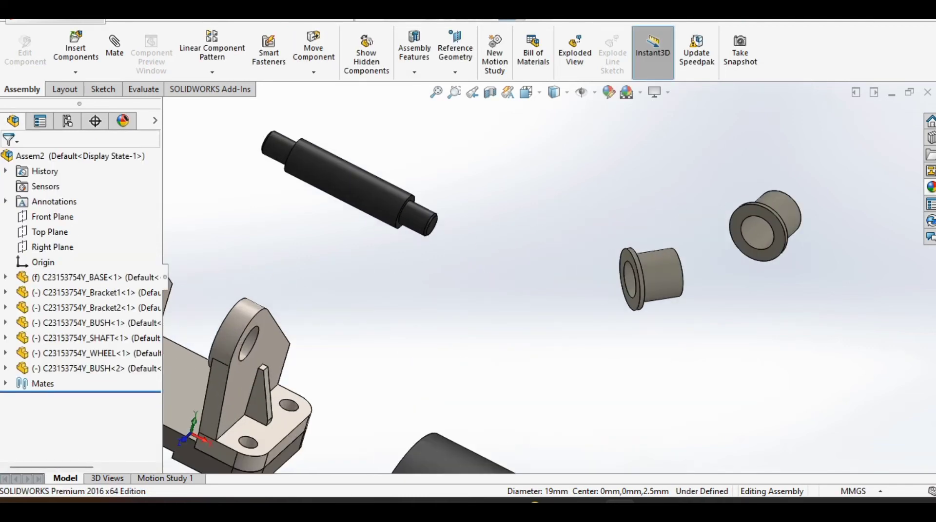
left_click(789, 257)
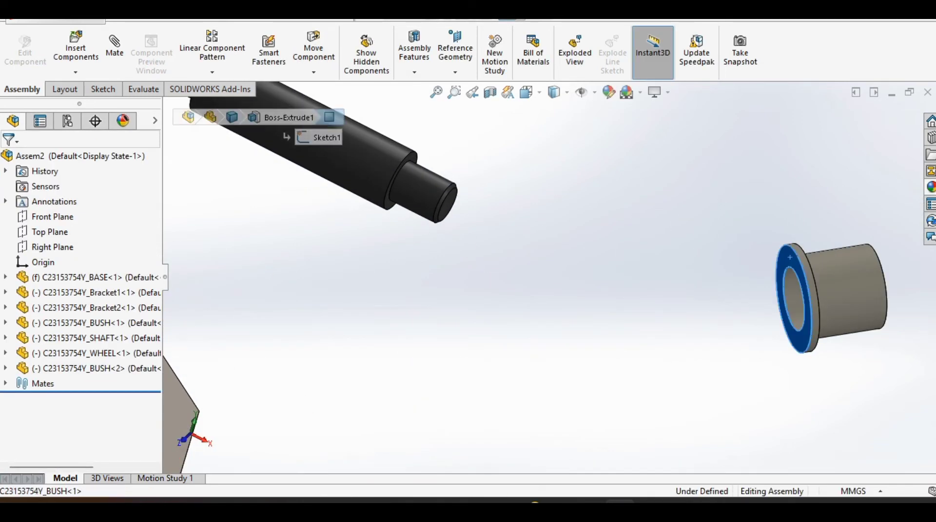
left_click(115, 52)
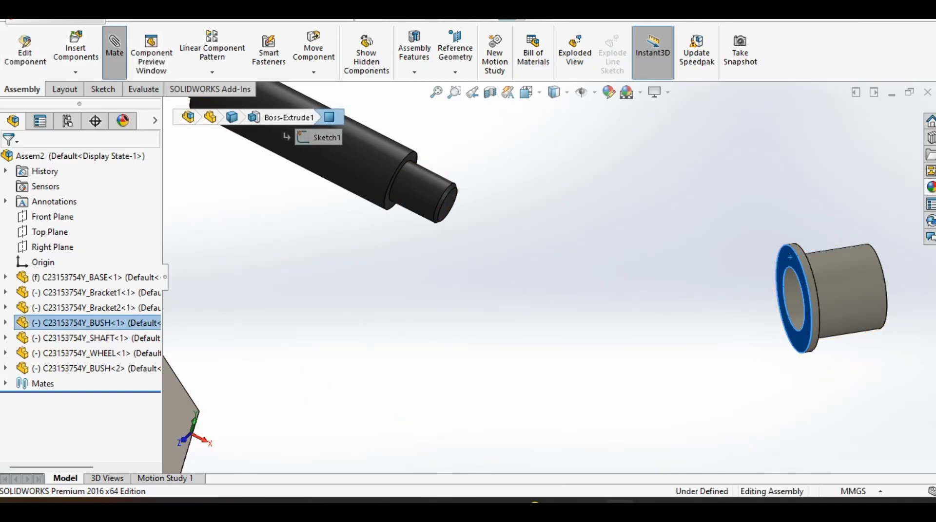
scroll(490, 257, "up", 5)
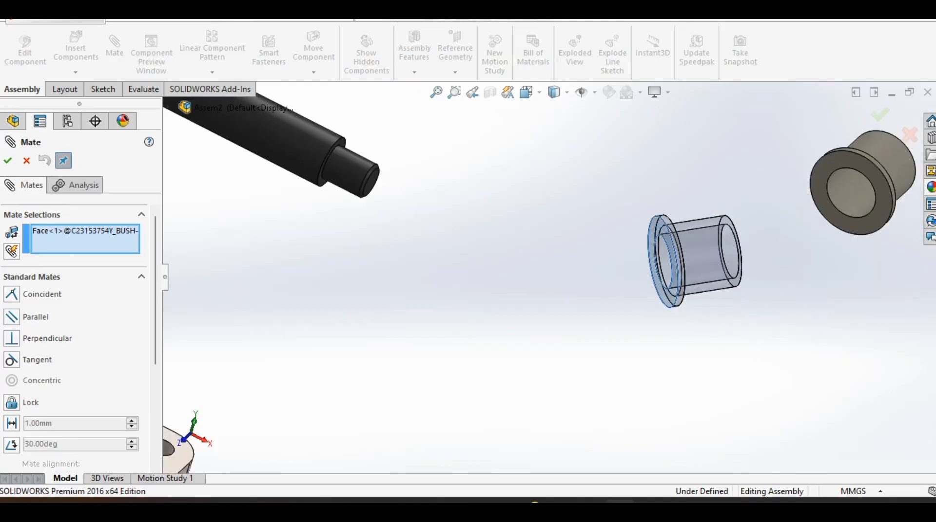
scroll(283, 298, "down", 10)
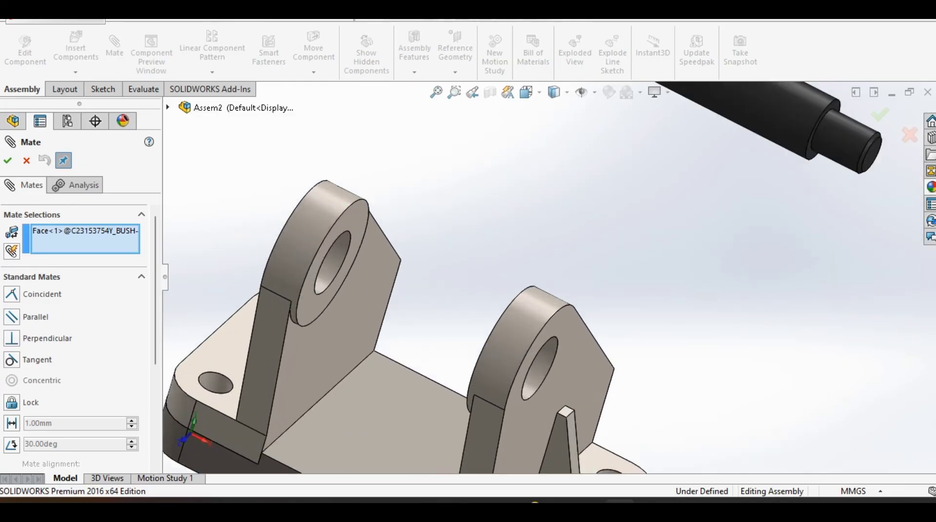
left_click(323, 315)
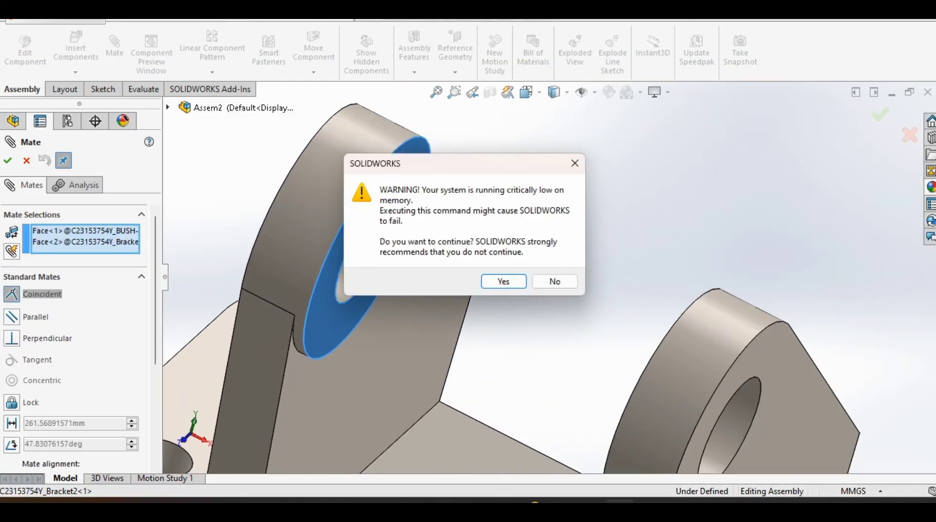
key("Return")
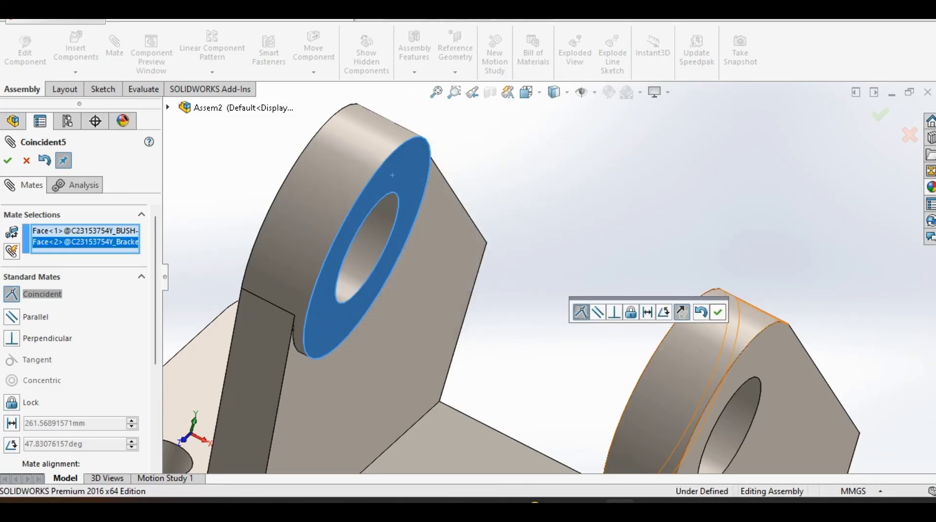
left_click(718, 312)
- Add a concentric mate between the circular flange edge of the original bush and the edge of Bracket1's large hole
key("f")
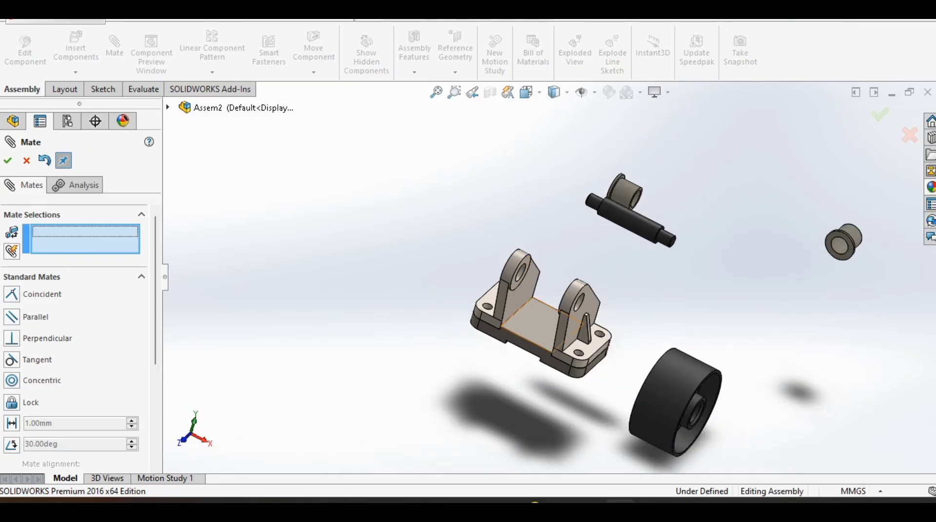
middle_click_drag(542, 323, 574, 385)
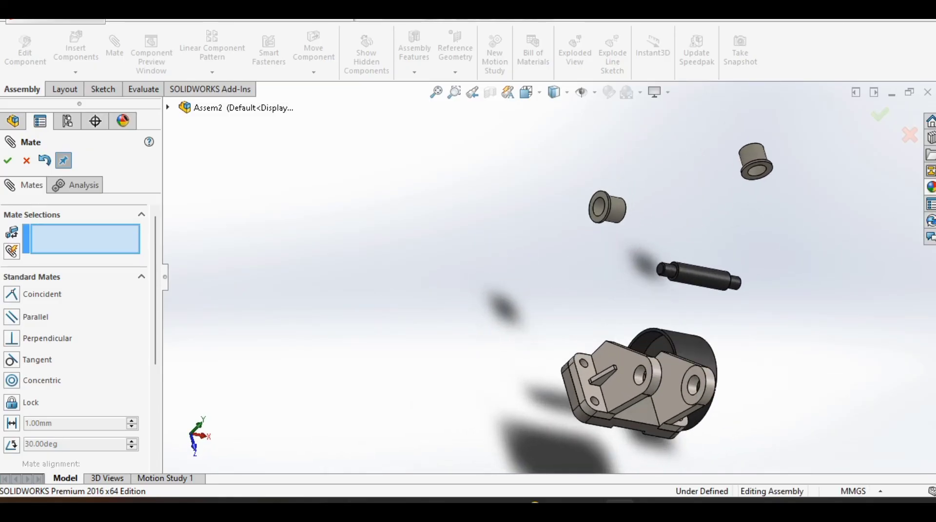
scroll(513, 325, "up", 2)
scroll(610, 198, "down", 10)
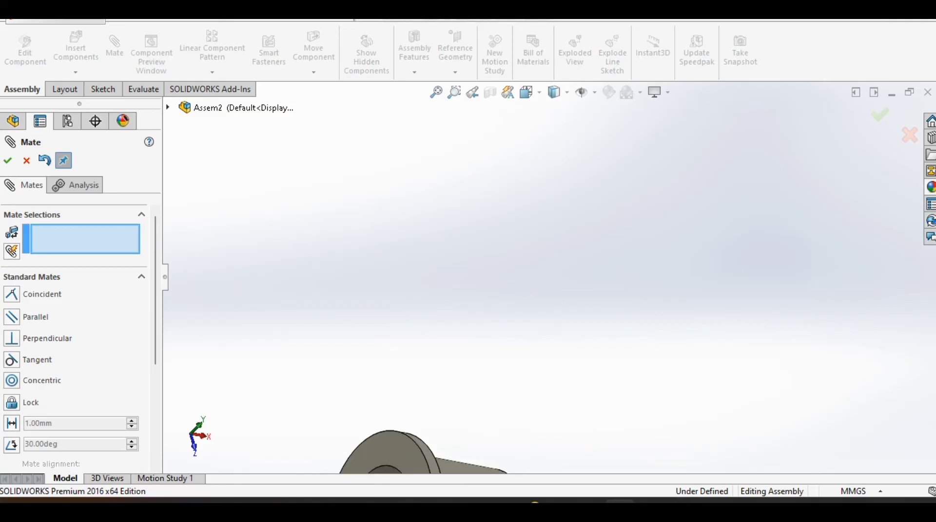
left_click(415, 442)
scroll(415, 442, "up", 11)
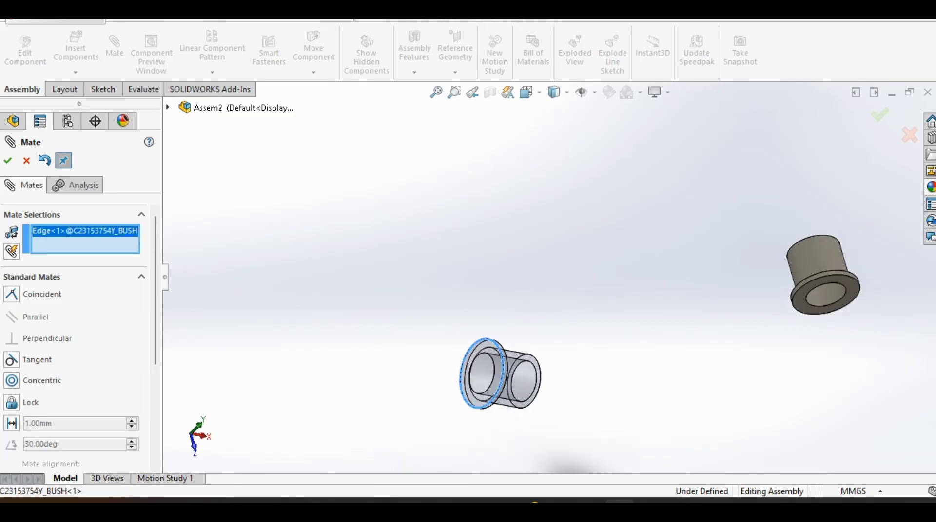
scroll(582, 390, "down", 10)
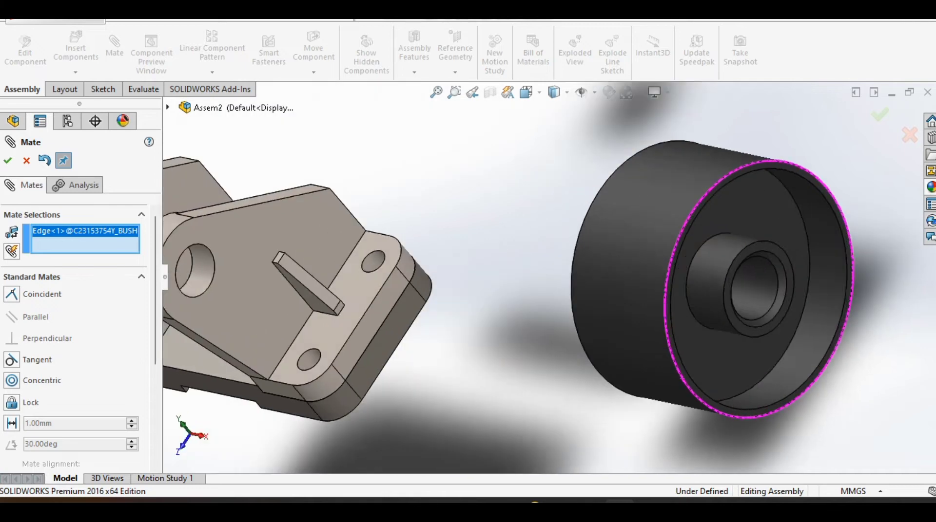
middle_click_drag(682, 379, 594, 379)
scroll(595, 379, "down", 1)
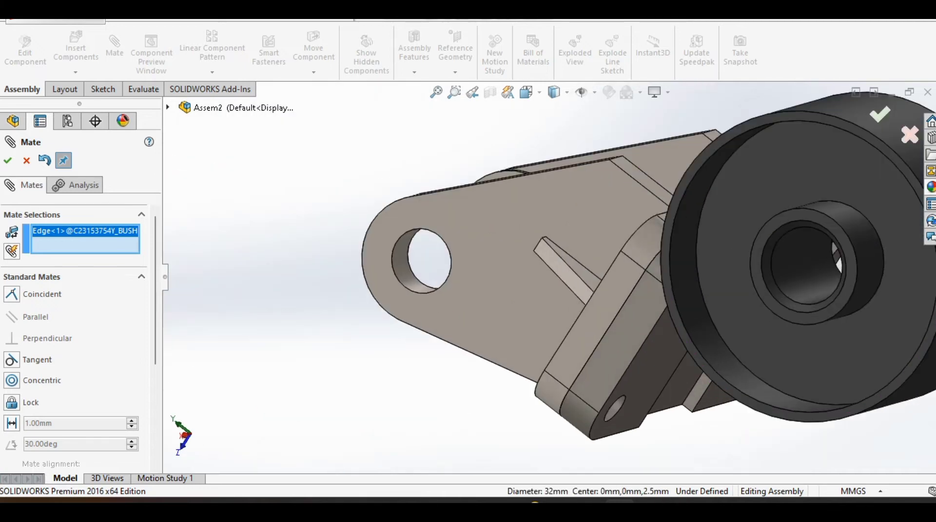
left_click(444, 248)
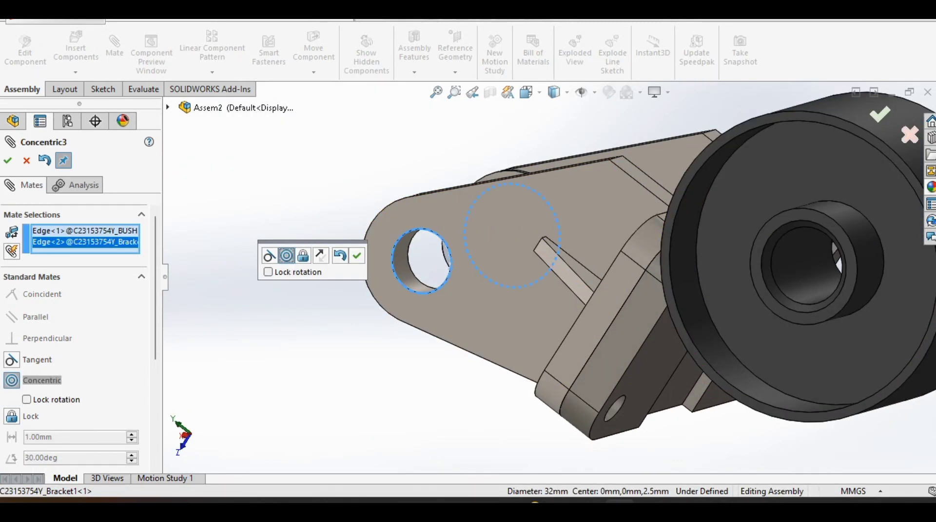
left_click(357, 256)
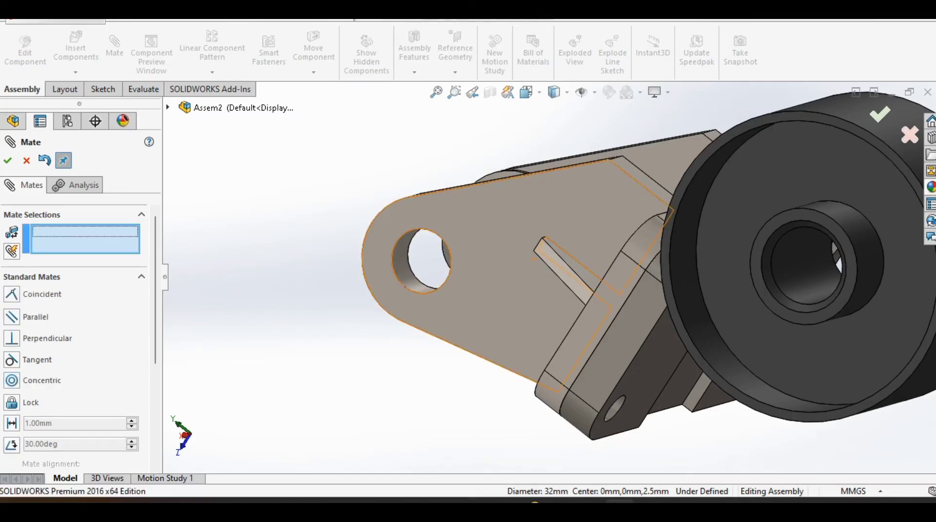
- Add a coincident mate between the outer flange face of the second bush and the round boss face on the inner side of Bracket1
scroll(558, 266, "up", 3)
scroll(558, 266, "down", 2)
scroll(554, 276, "up", 6)
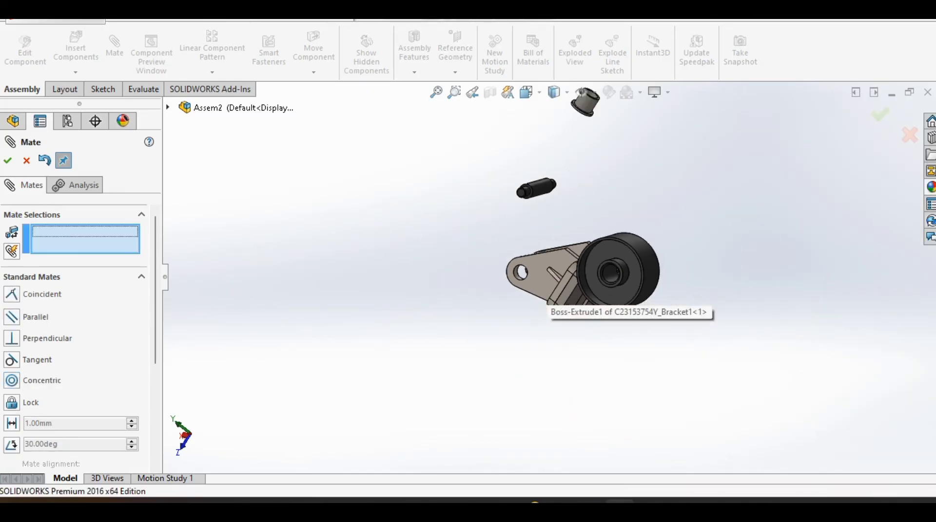
middle_click_drag(554, 277, 646, 258)
scroll(540, 200, "up", 1)
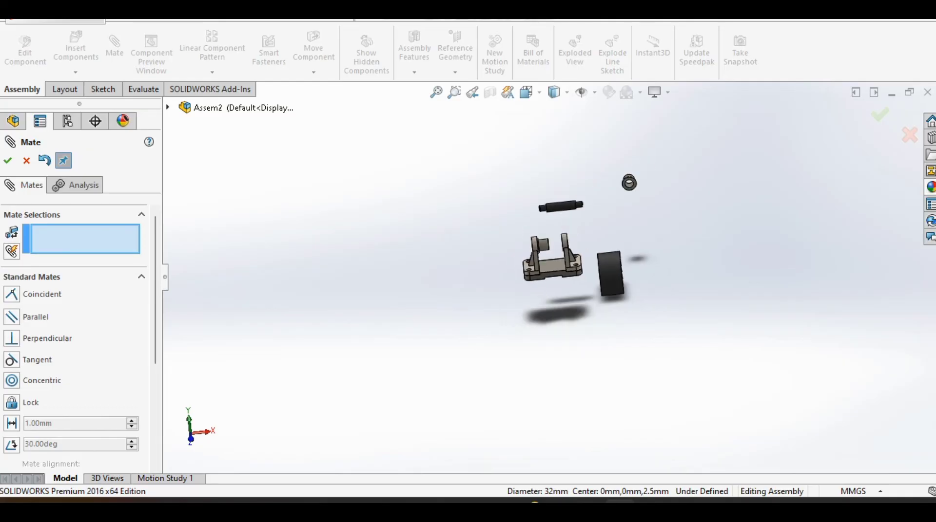
scroll(540, 199, "down", 5)
scroll(549, 276, "up", 2)
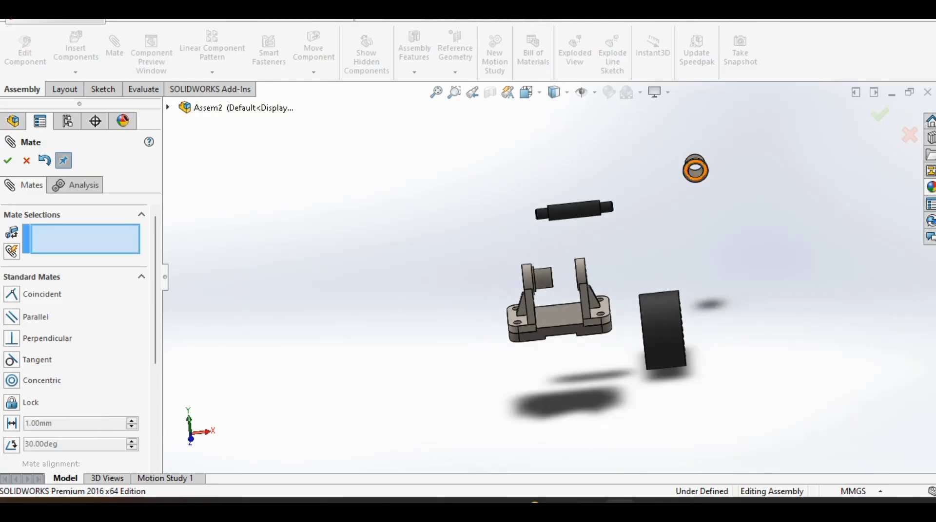
scroll(697, 178, "up", 2)
scroll(697, 182, "down", 5)
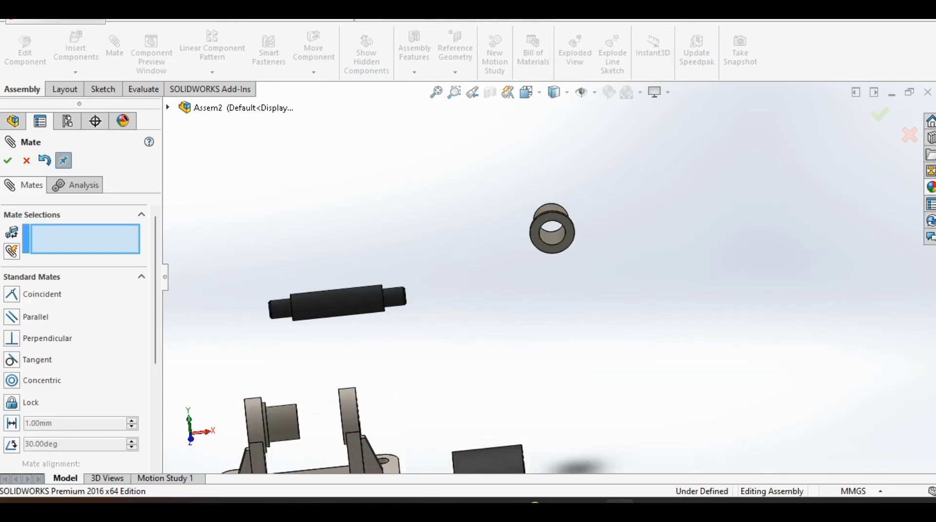
scroll(731, 202, "down", 2)
left_click(517, 259)
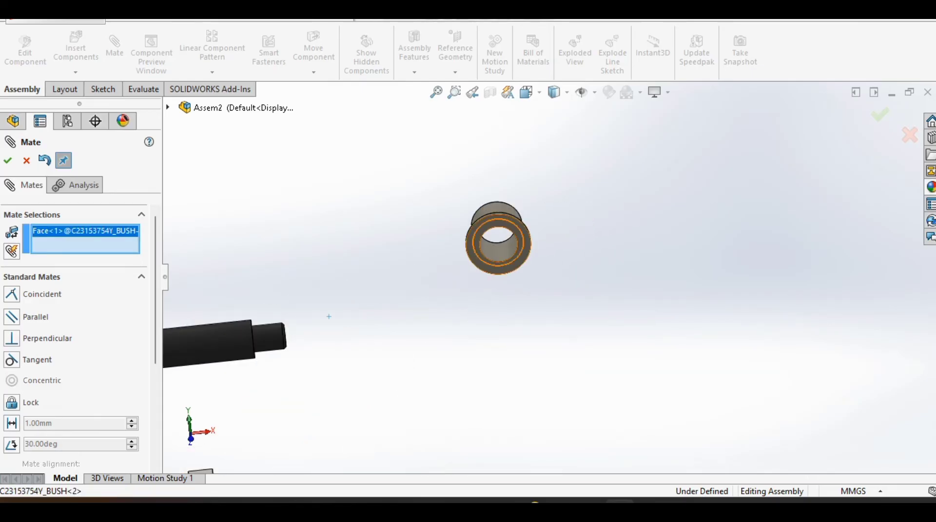
scroll(519, 264, "up", 5)
middle_click_drag(473, 361, 524, 366)
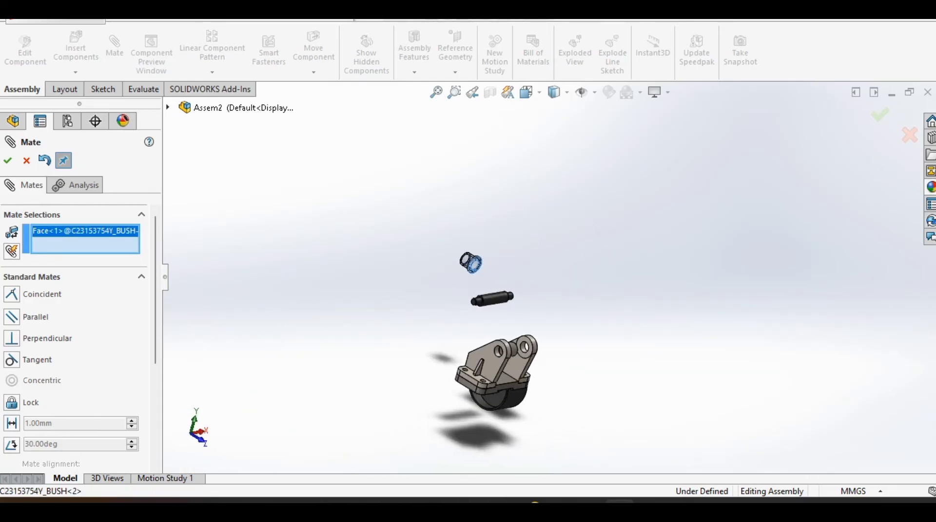
scroll(523, 366, "down", 8)
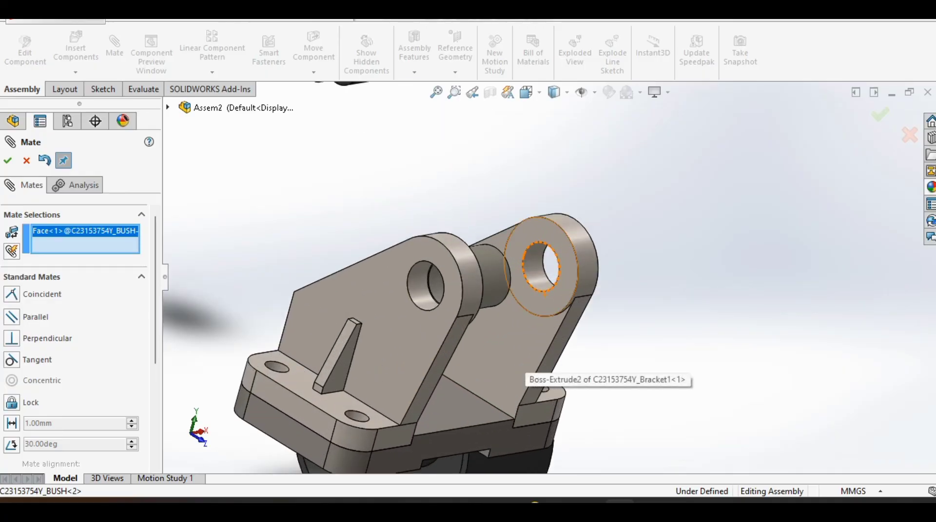
left_click(525, 292)
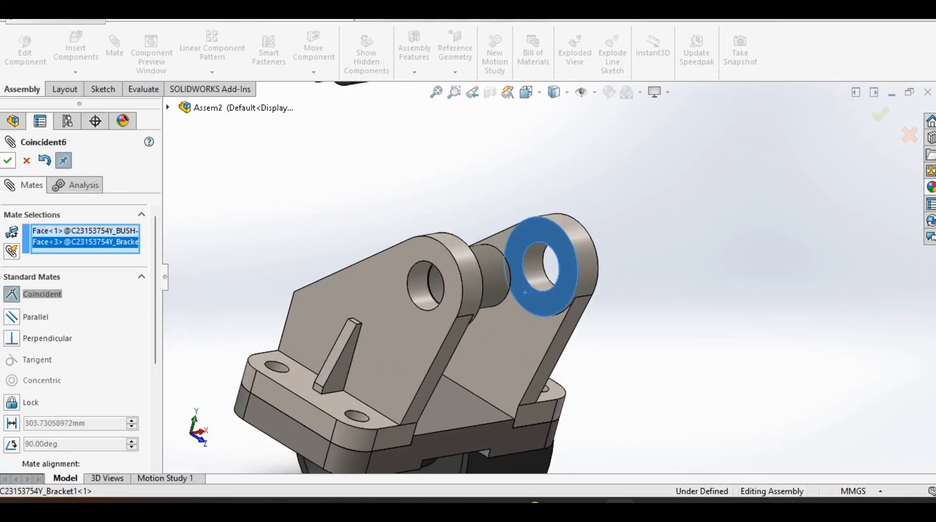
key("Return")
- Add a concentric mate between the circular flange edge of the second bush and the hole edge in Bracket1's inner boss
scroll(549, 279, "up", 4)
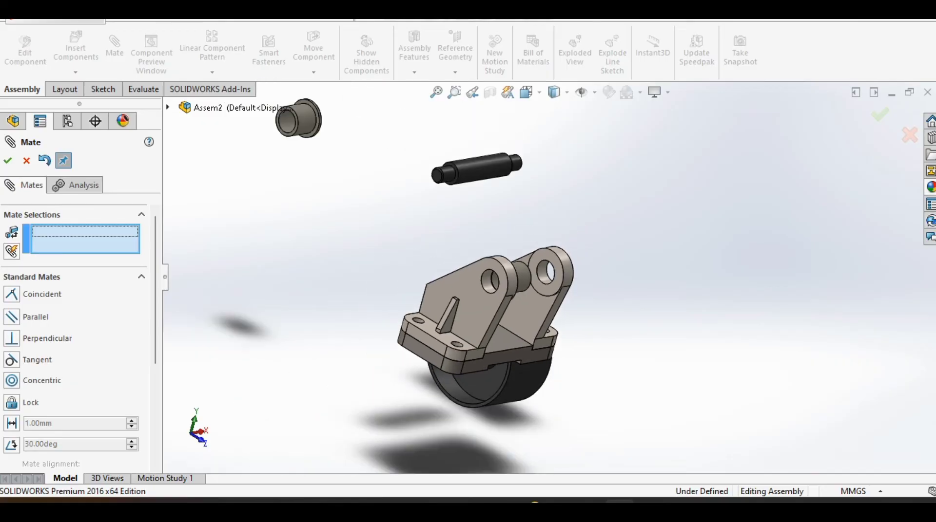
scroll(555, 285, "up", 2)
middle_click_drag(556, 285, 499, 281)
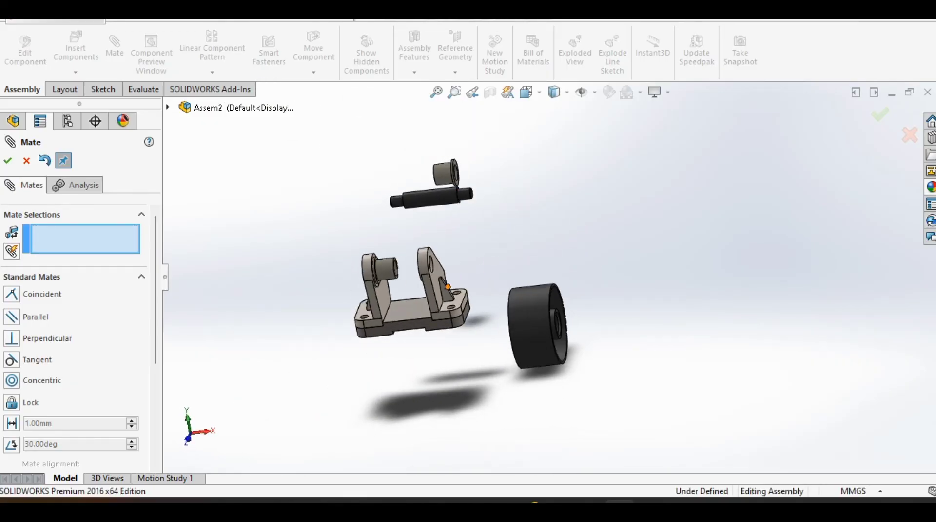
scroll(455, 176, "down", 10)
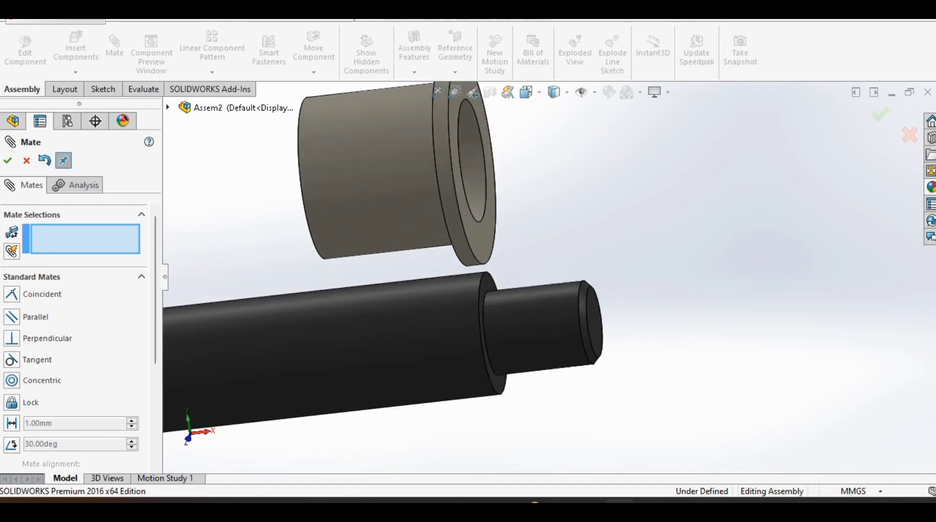
left_click(463, 251)
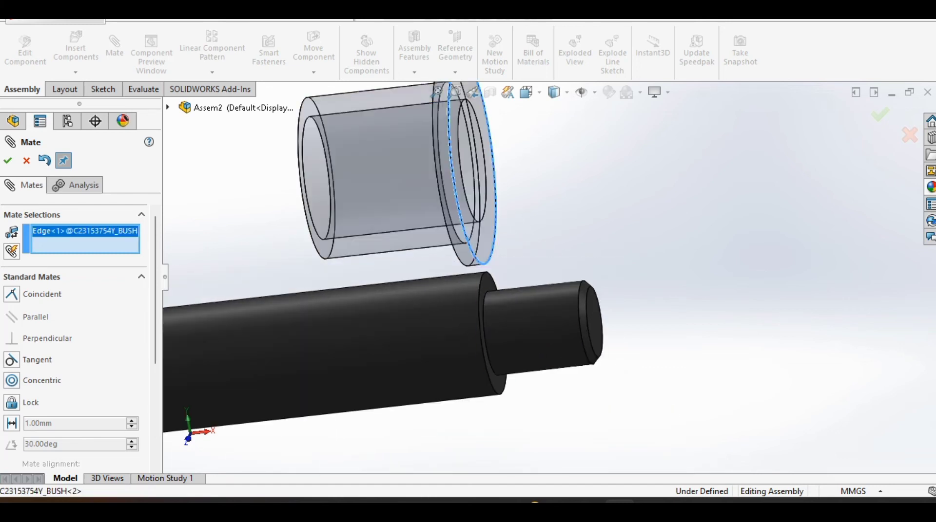
scroll(549, 277, "up", 8)
scroll(487, 405, "down", 10)
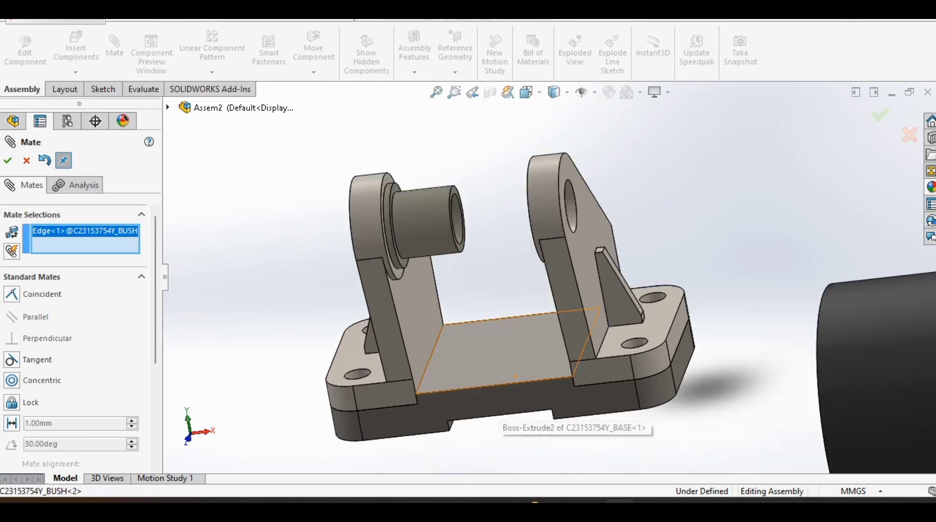
middle_click_drag(504, 400, 580, 390)
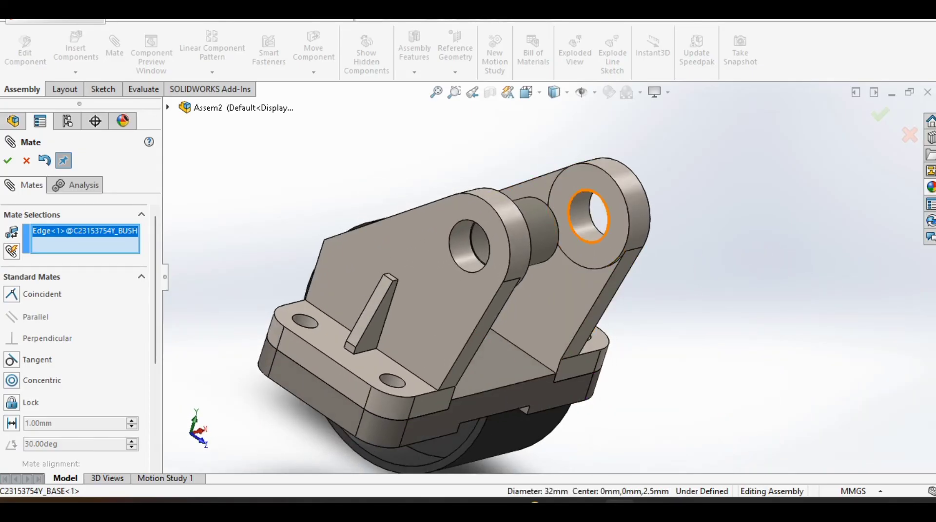
left_click(596, 249)
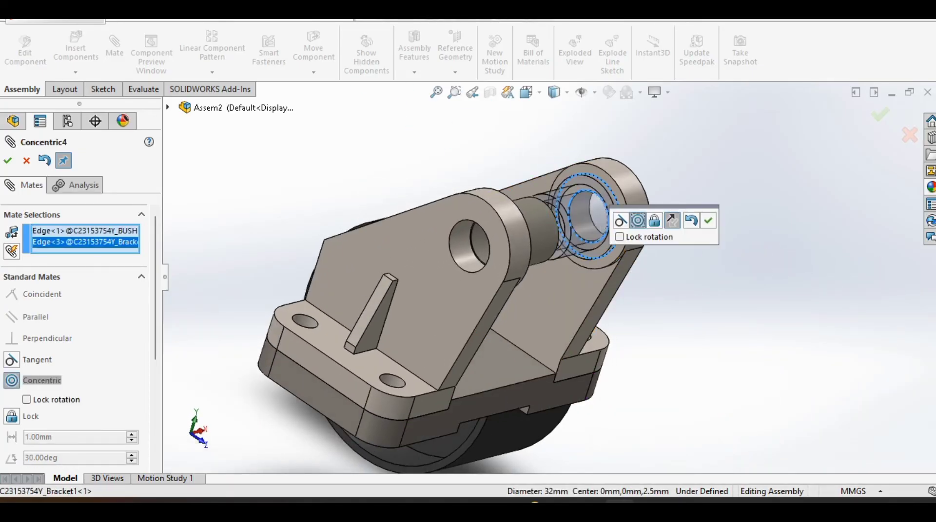
key("Return")
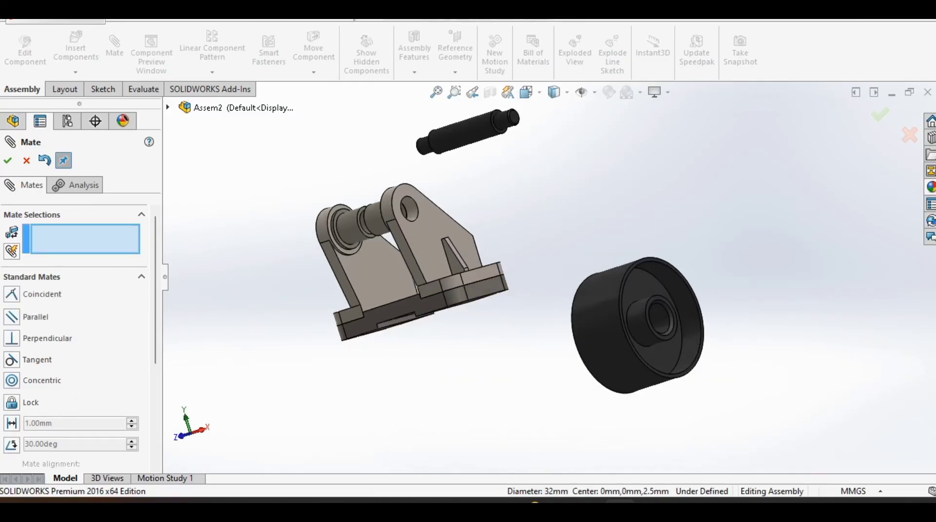
middle_click_drag(527, 273, 529, 331)
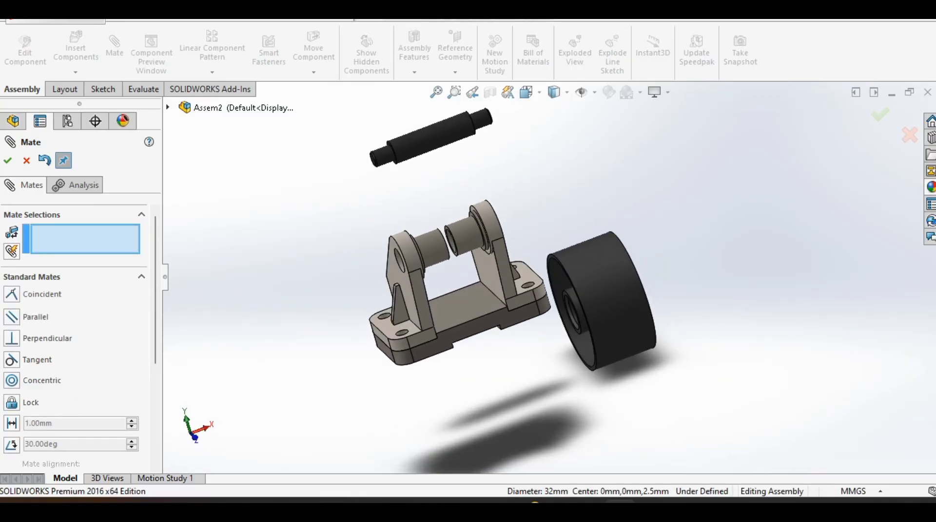
scroll(588, 315, "up", 3)
scroll(380, 169, "down", 4)
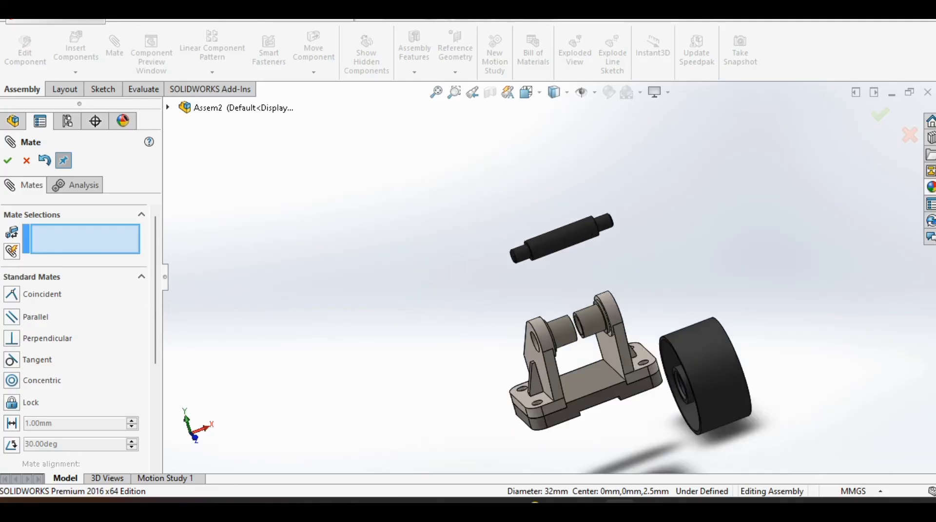
scroll(628, 394, "down", 2)
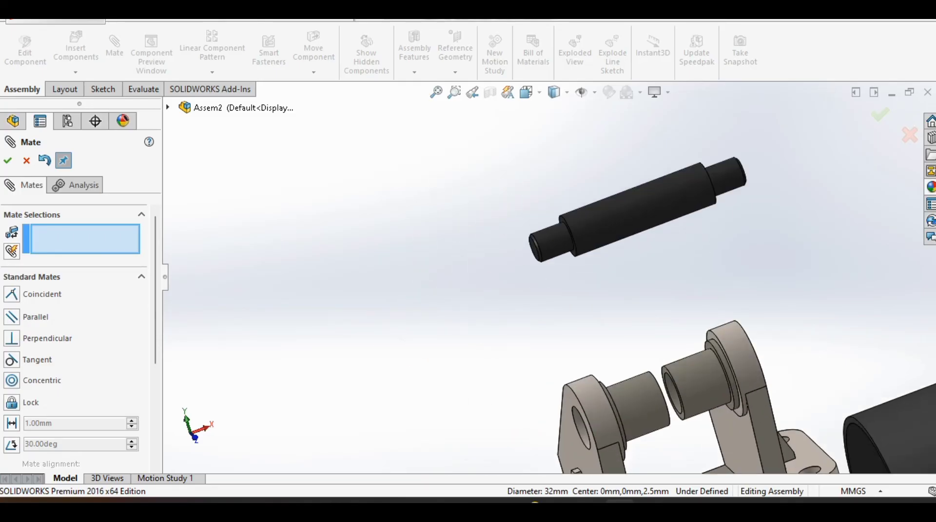
middle_click_drag(664, 367, 782, 353)
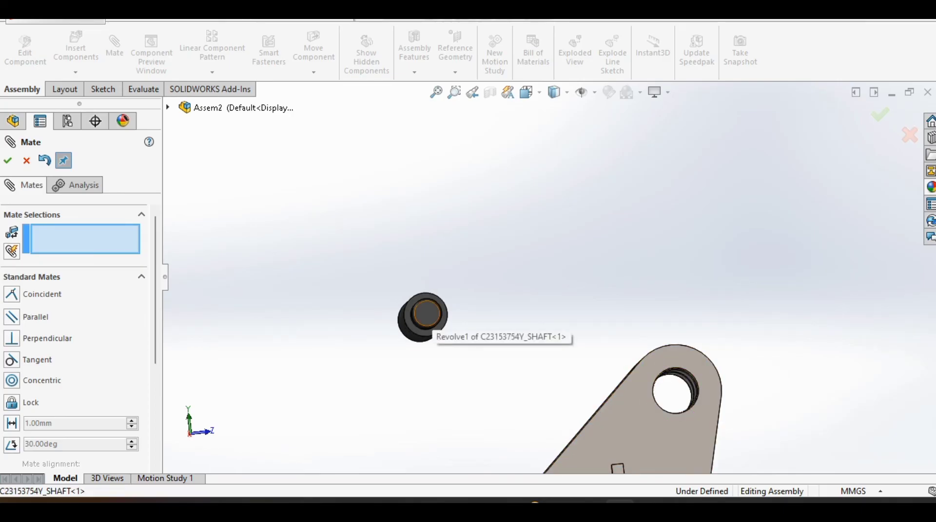
left_click(424, 315)
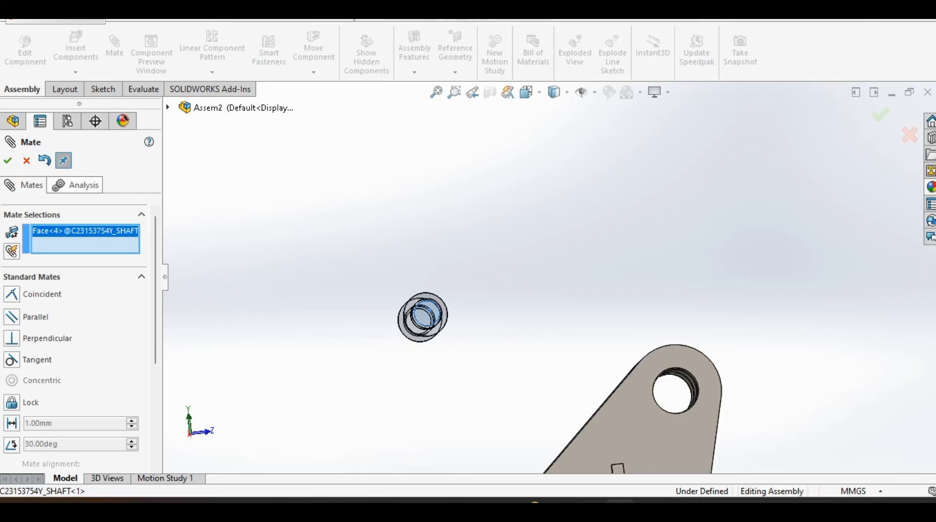
left_click(27, 161)
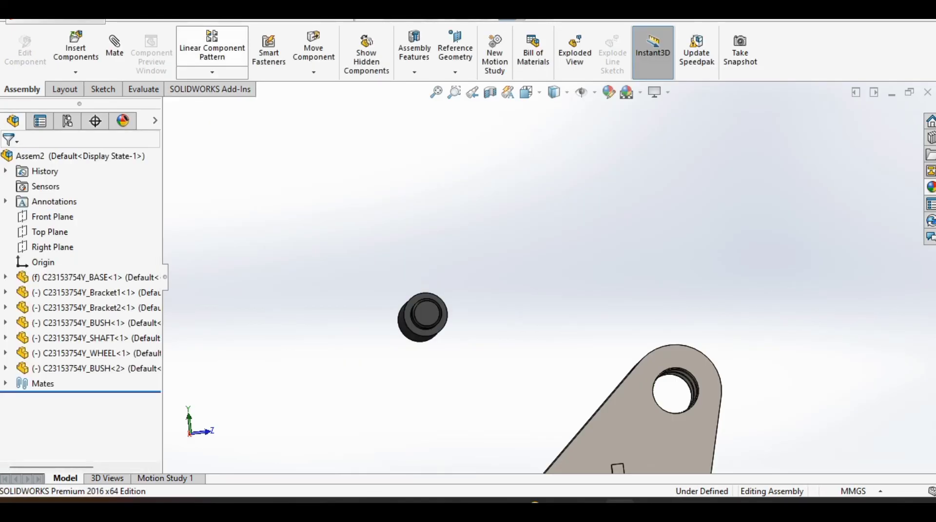
- Add a concentric mate between the circular edge at the shaft's end and the edge of Bracket2's large outer hole
left_click(115, 53)
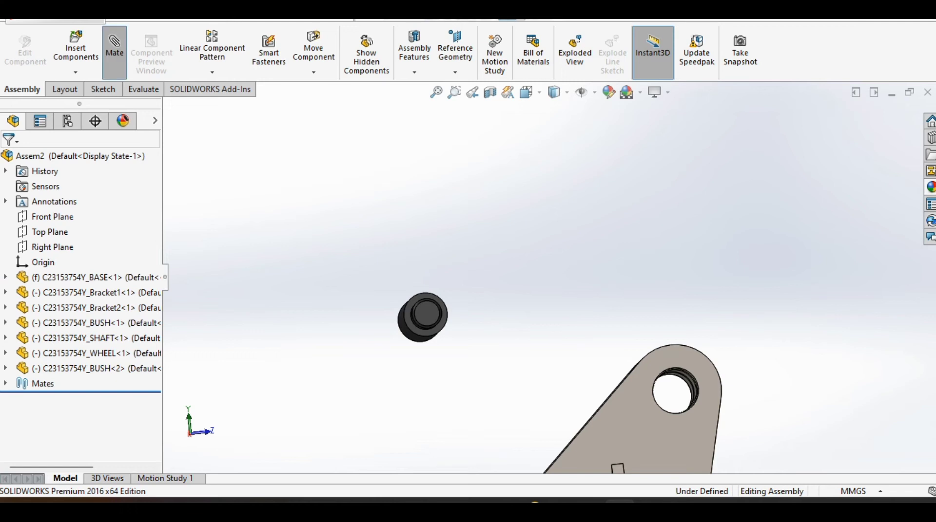
scroll(414, 336, "down", 6)
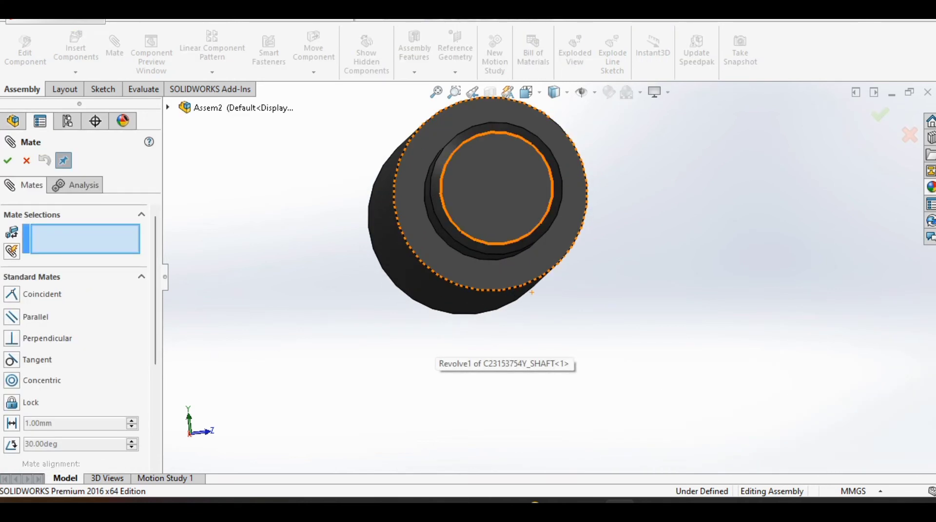
left_click(532, 293)
scroll(546, 282, "up", 8)
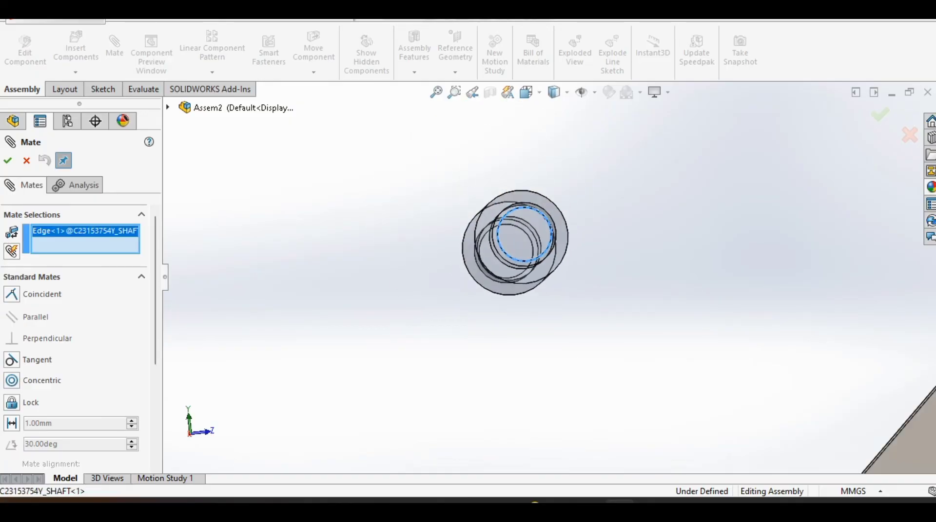
middle_click_drag(747, 368, 575, 369)
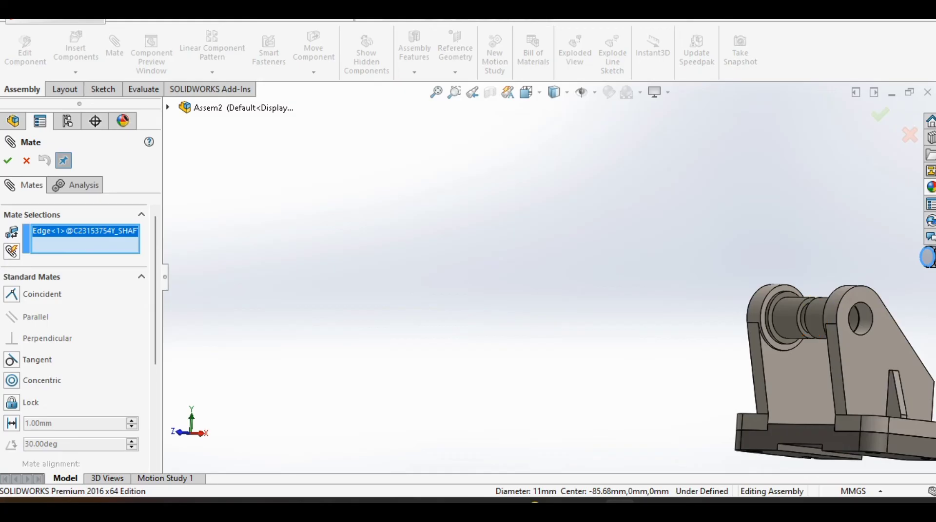
middle_click_drag(773, 320, 897, 336)
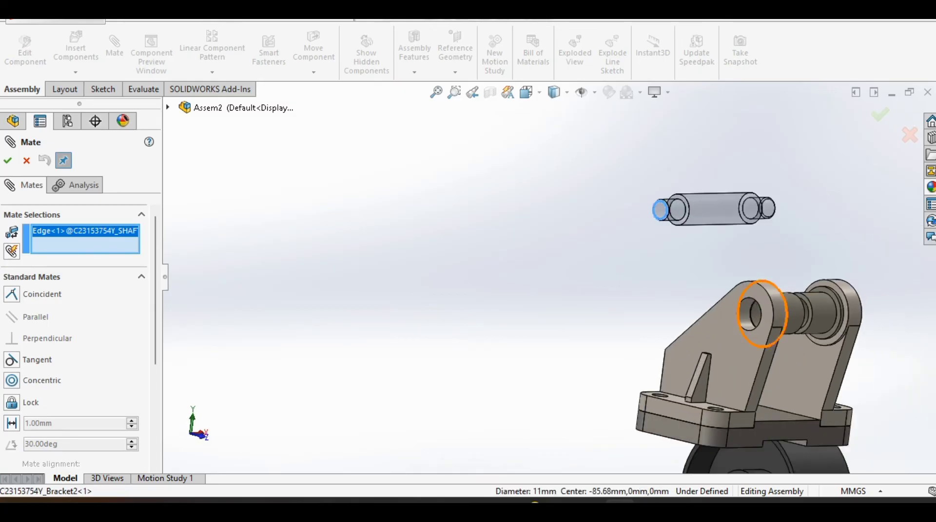
left_click(738, 315)
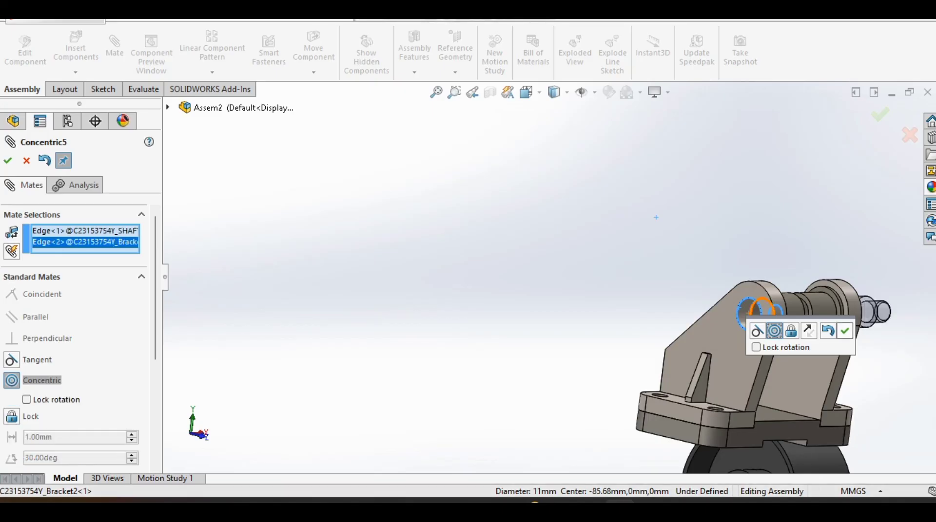
left_click(844, 331)
- Set up an advanced Width mate with the Centered constraint, using the outer side faces of both brackets as the width selections
middle_click_drag(847, 357, 788, 354)
scroll(779, 344, "down", 5)
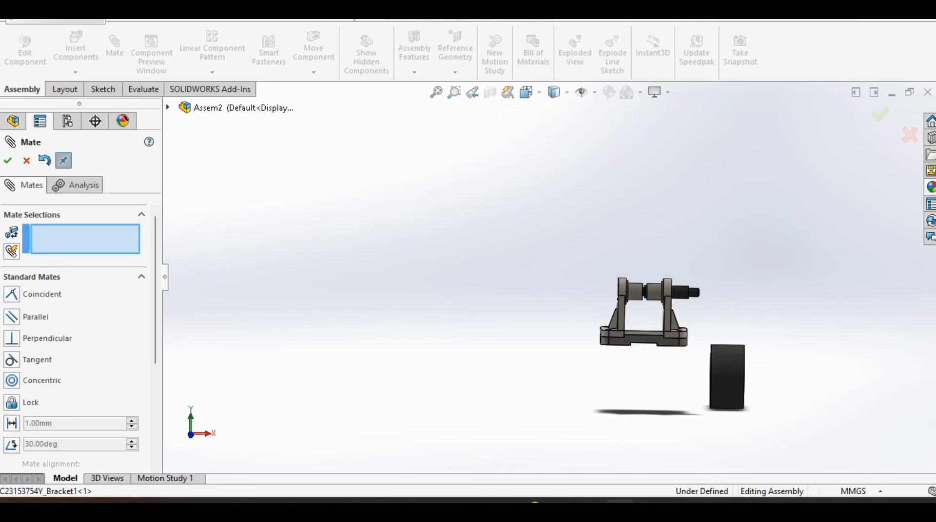
scroll(726, 304, "up", 3)
scroll(725, 302, "down", 2)
mouse_move(659, 274)
middle_mouse_down()
mouse_move(688, 276)
mouse_move(674, 276)
middle_mouse_up()
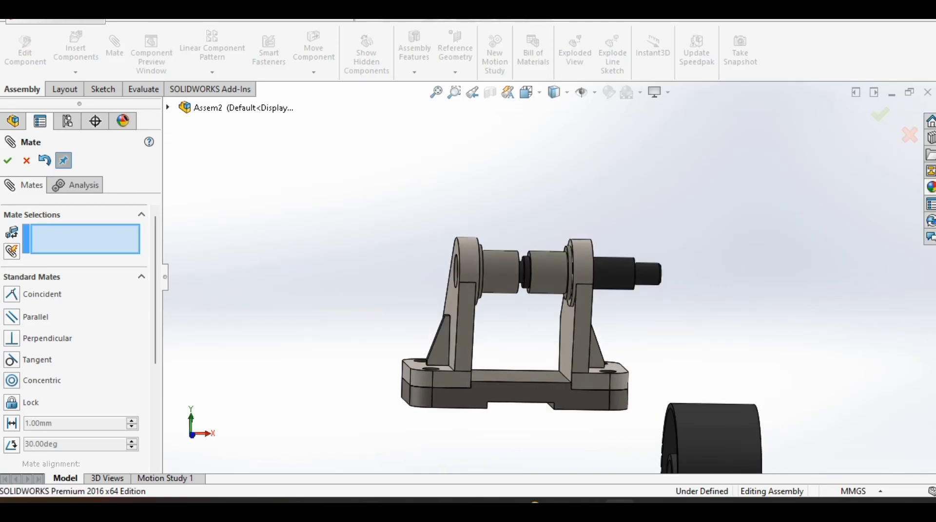
scroll(669, 328, "down", 3)
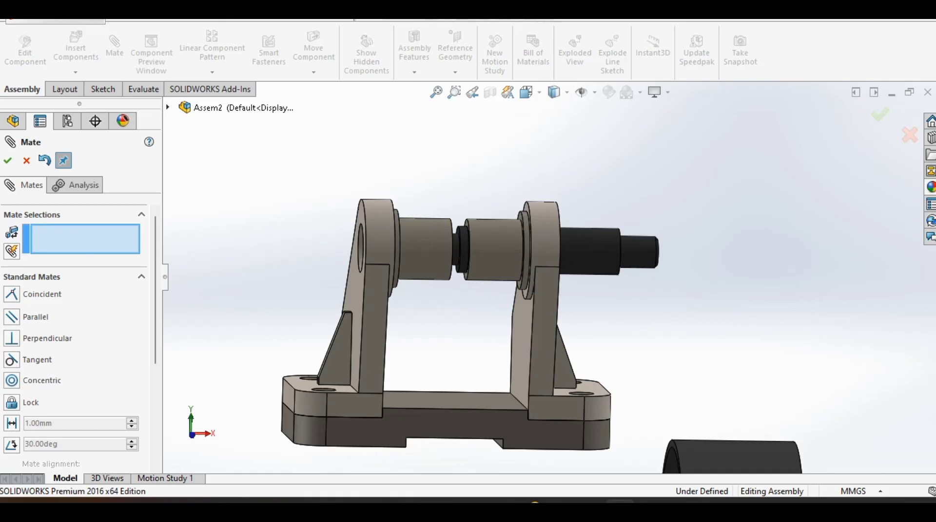
scroll(78, 409, "down", 4)
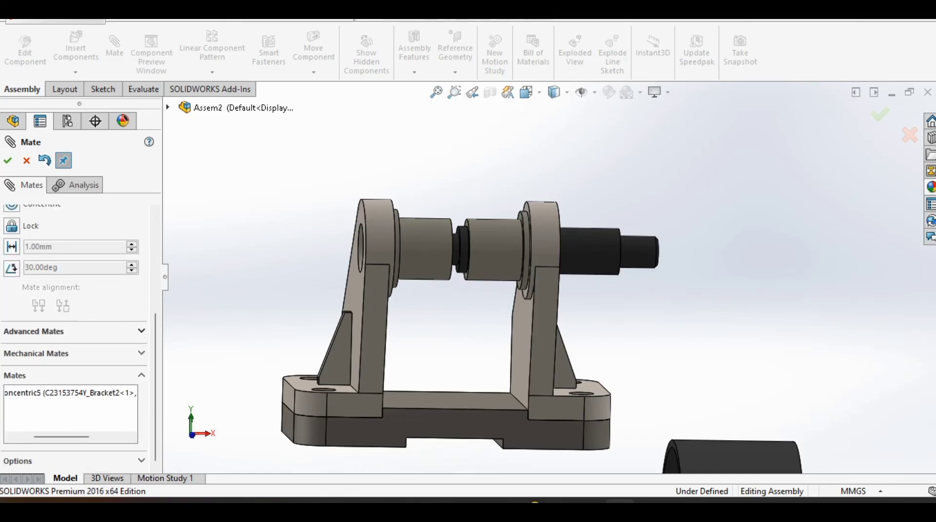
left_click(142, 331)
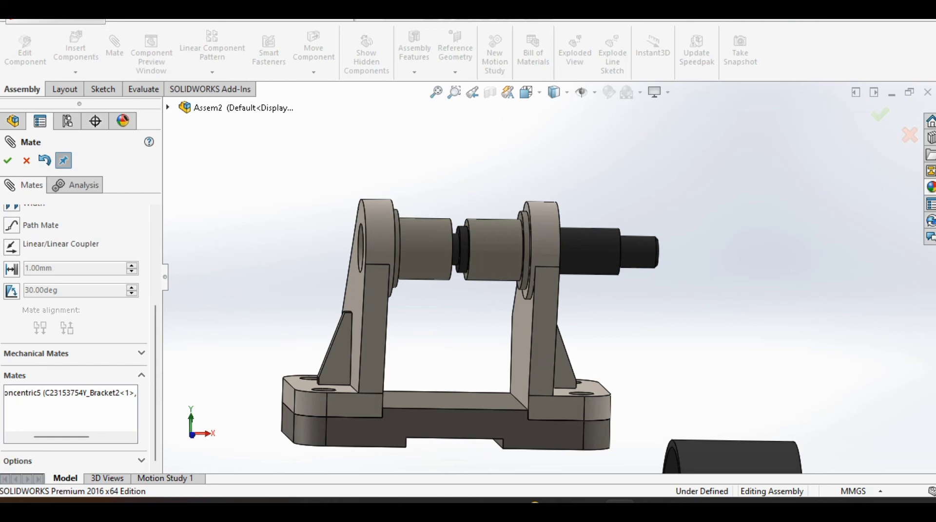
scroll(78, 341, "up", 3)
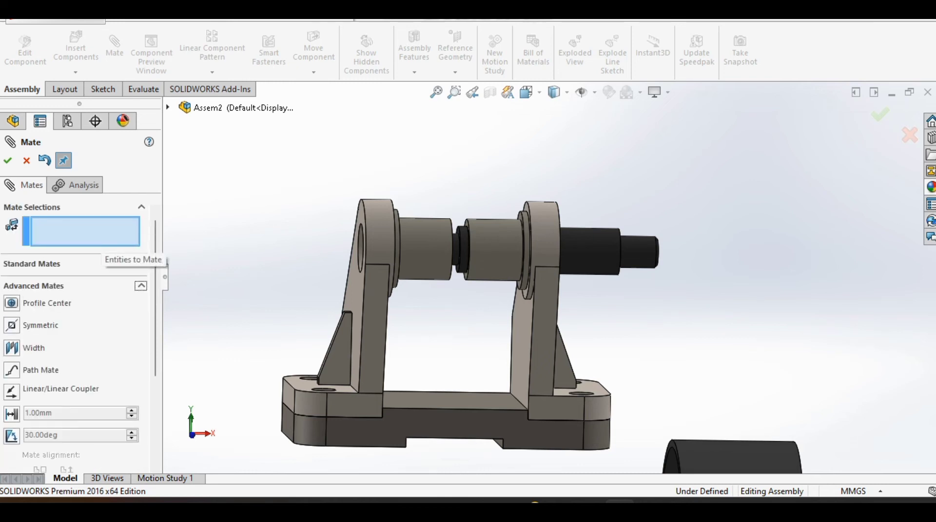
left_click(34, 348)
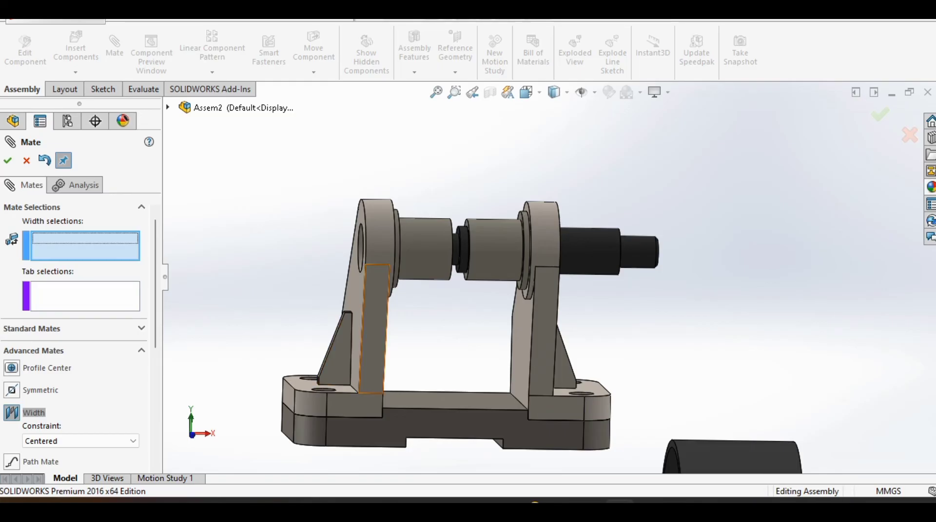
middle_click_drag(374, 331, 331, 315)
left_click(338, 305)
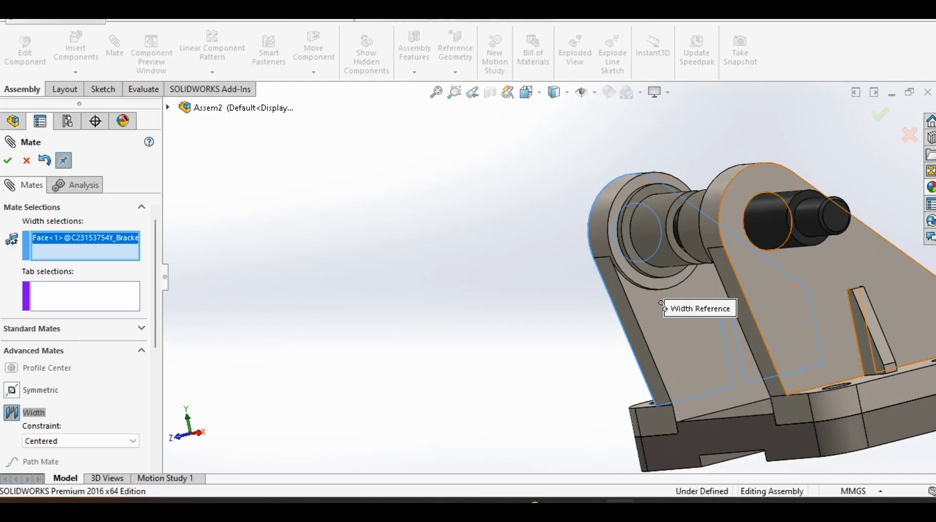
left_click(810, 271)
middle_click_drag(789, 271, 877, 228)
scroll(877, 227, "up", 3)
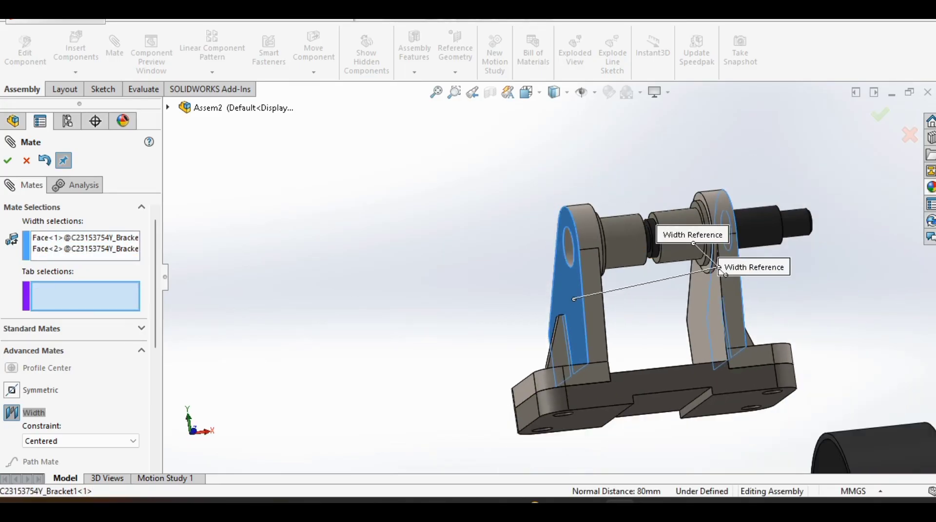
- Use the two end faces of the shaft as the tab selections and accept the centered width mate
middle_click_drag(751, 348, 597, 353)
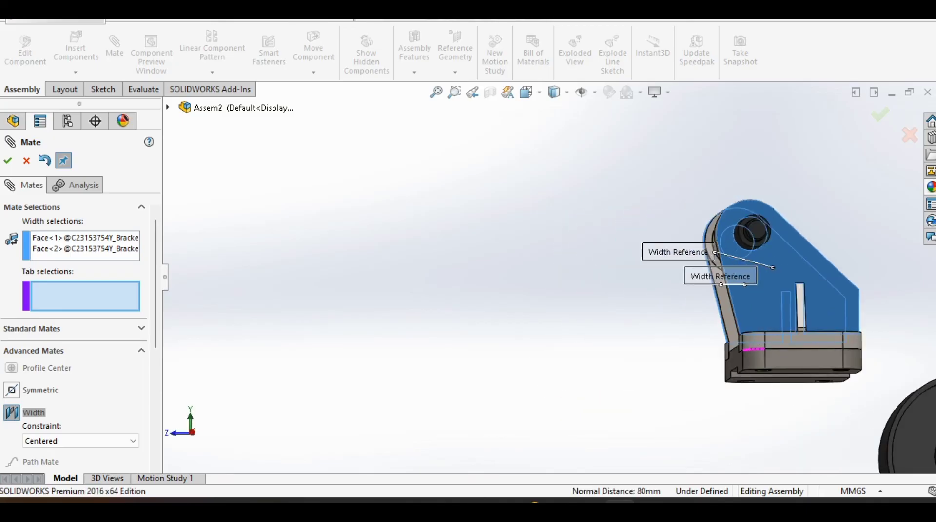
scroll(705, 249, "down", 7)
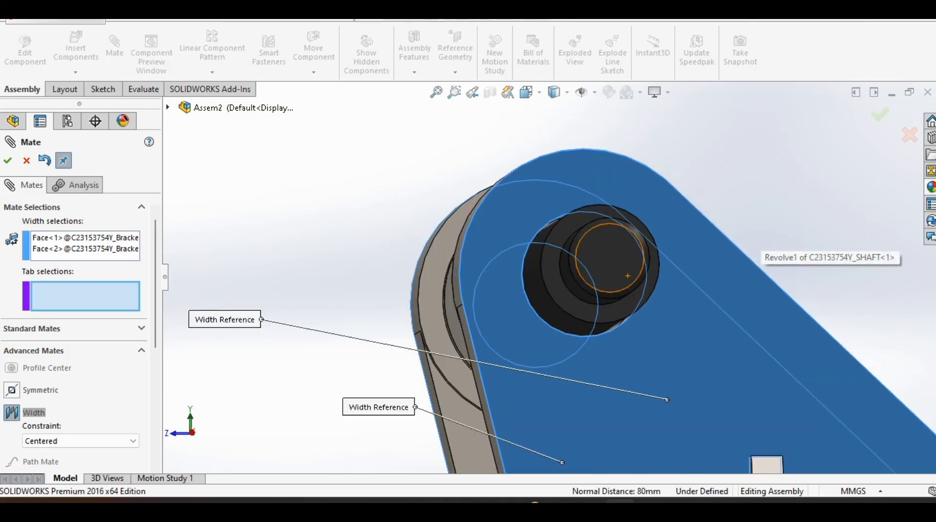
left_click(628, 277)
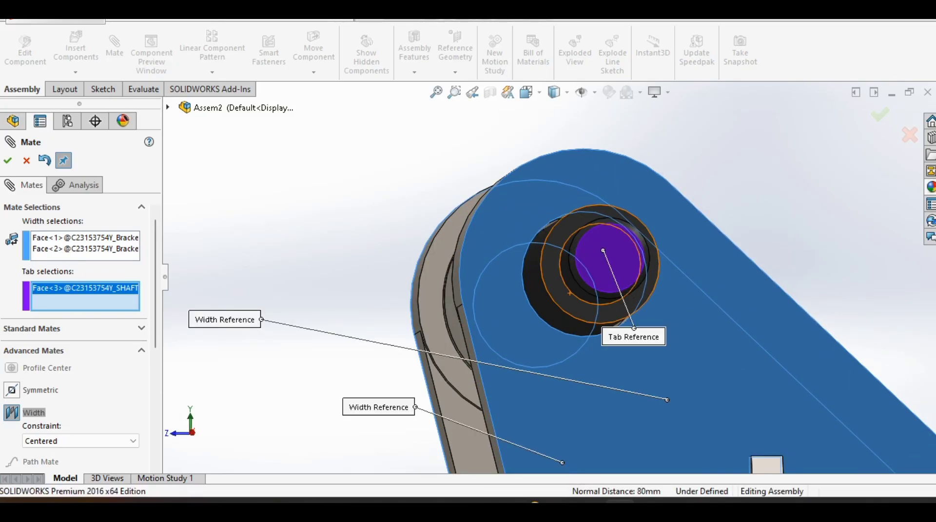
middle_click_drag(564, 296, 769, 294)
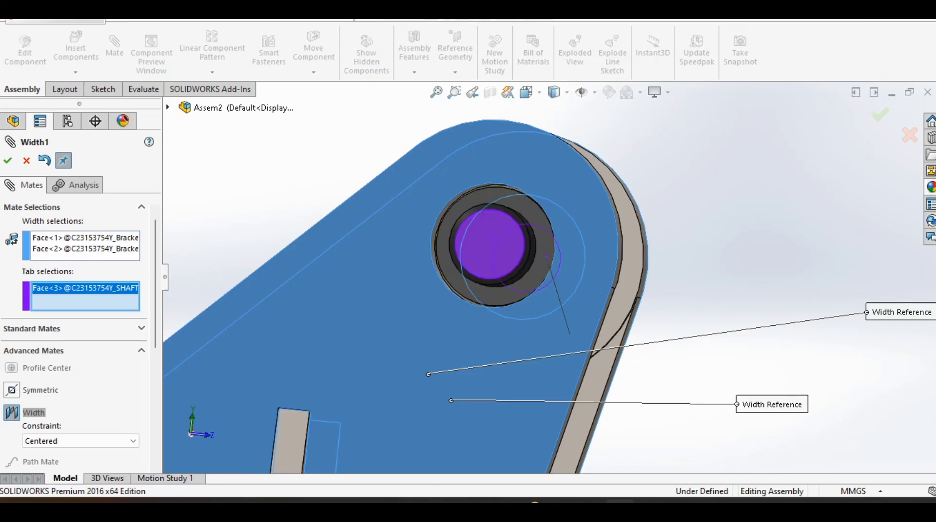
left_click(7, 161)
scroll(529, 347, "up", 5)
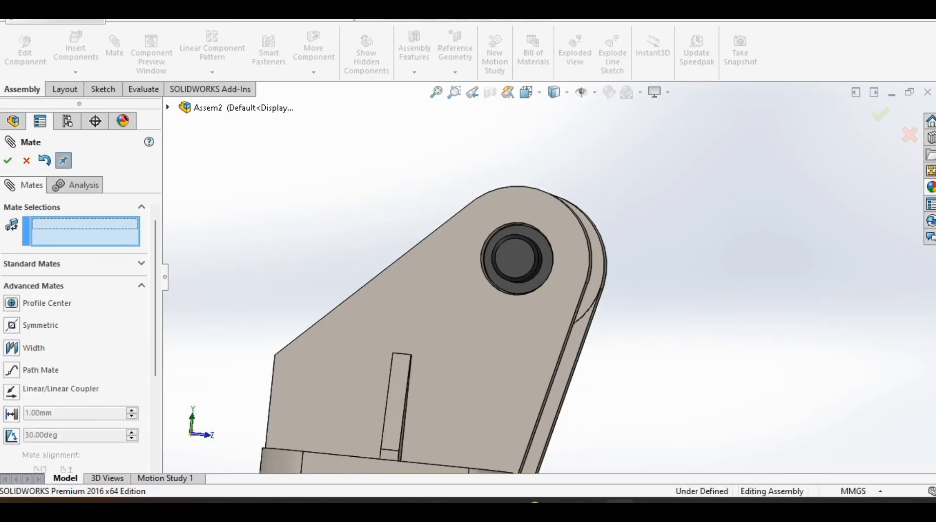
middle_click_drag(567, 336, 391, 307)
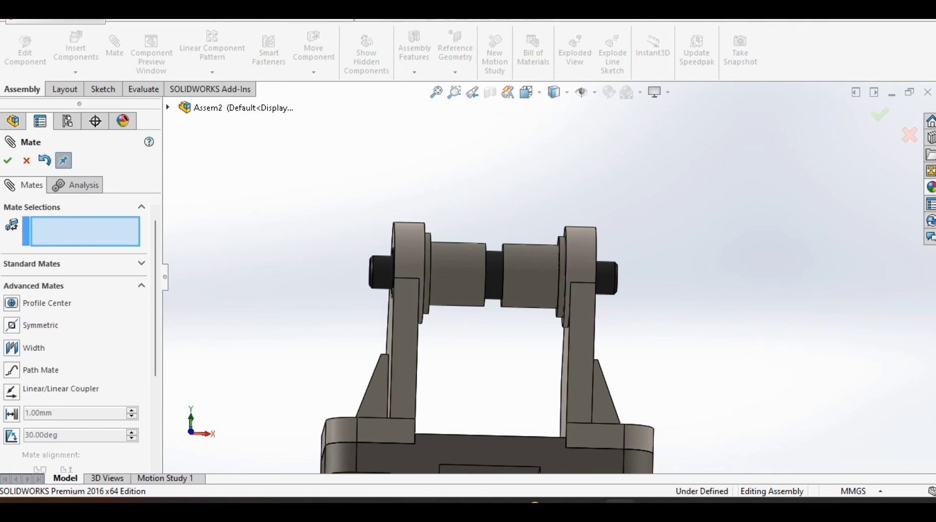
scroll(568, 342, "up", 2)
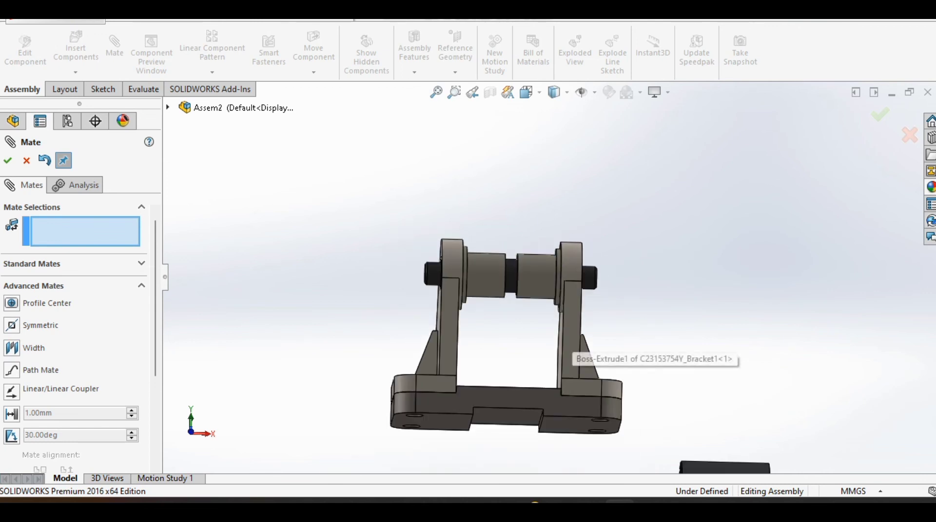
middle_click_drag(589, 276, 564, 388)
scroll(732, 445, "up", 2)
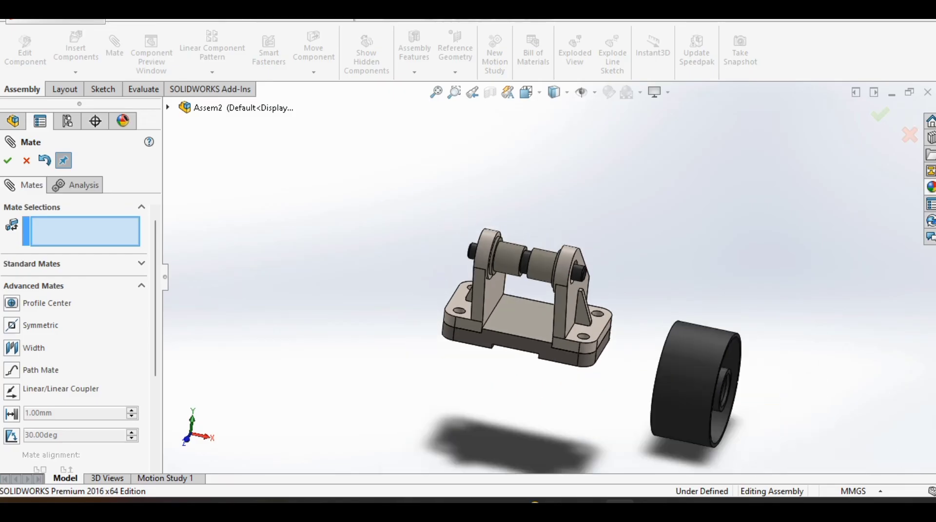
middle_click_drag(732, 446, 872, 358)
scroll(723, 442, "up", 1)
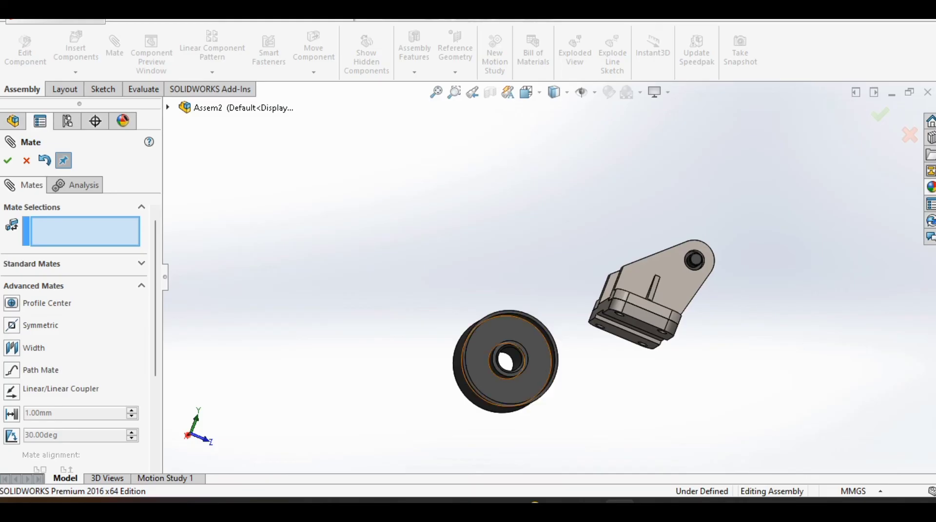
scroll(524, 408, "down", 2)
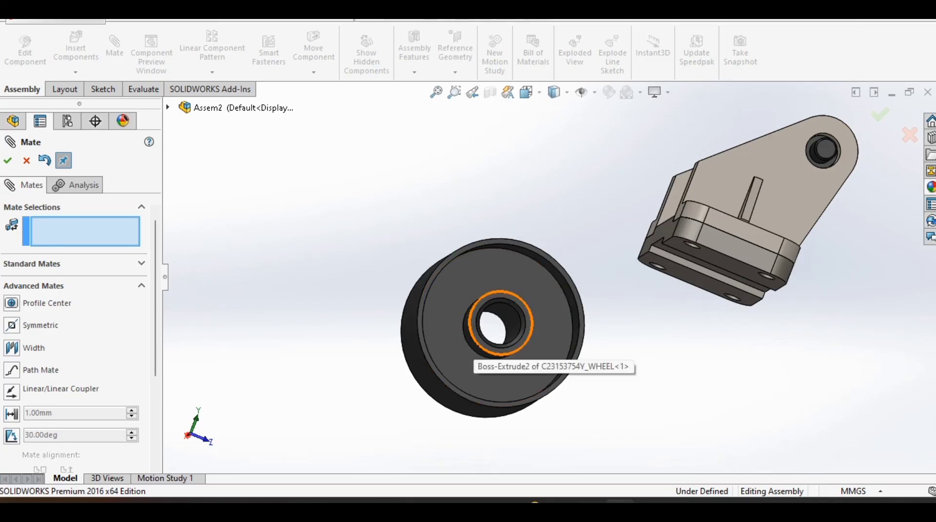
scroll(464, 355, "down", 3)
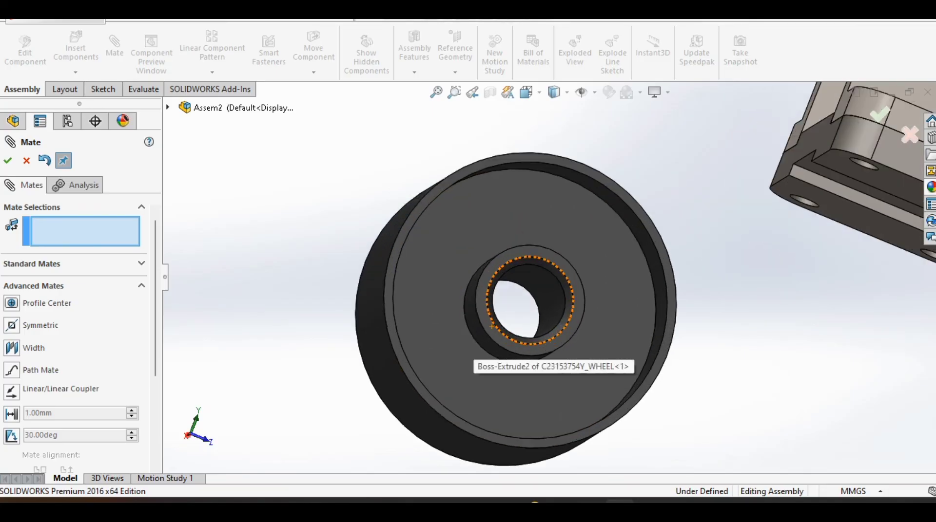
left_click(489, 344)
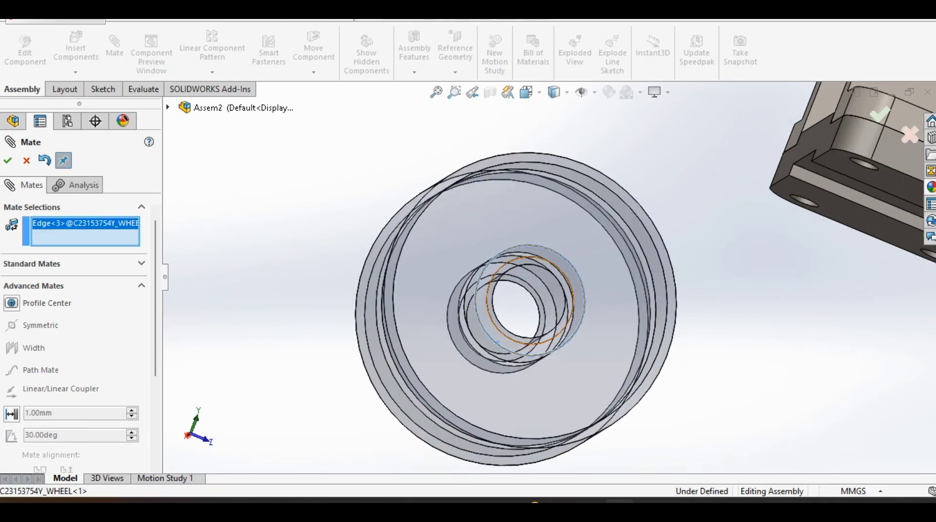
scroll(490, 343, "up", 5)
middle_click_drag(551, 296, 371, 336)
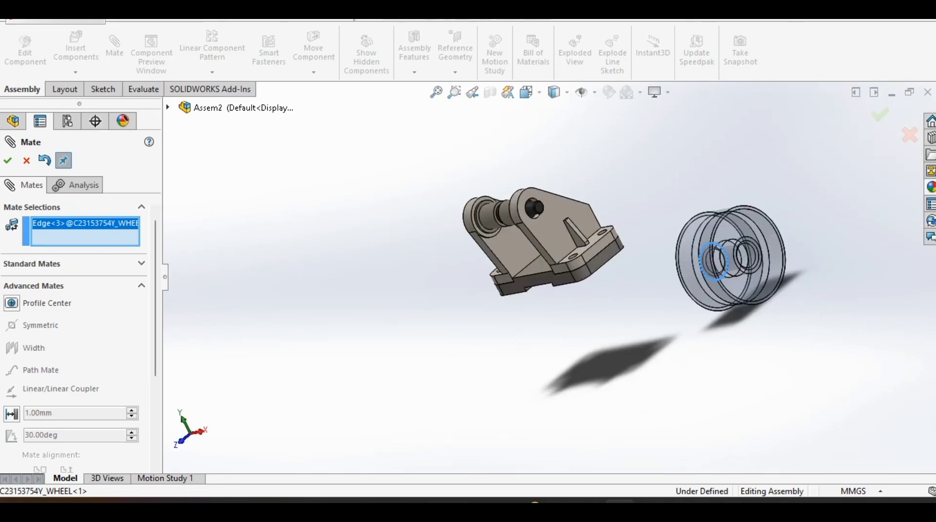
scroll(536, 209, "down", 5)
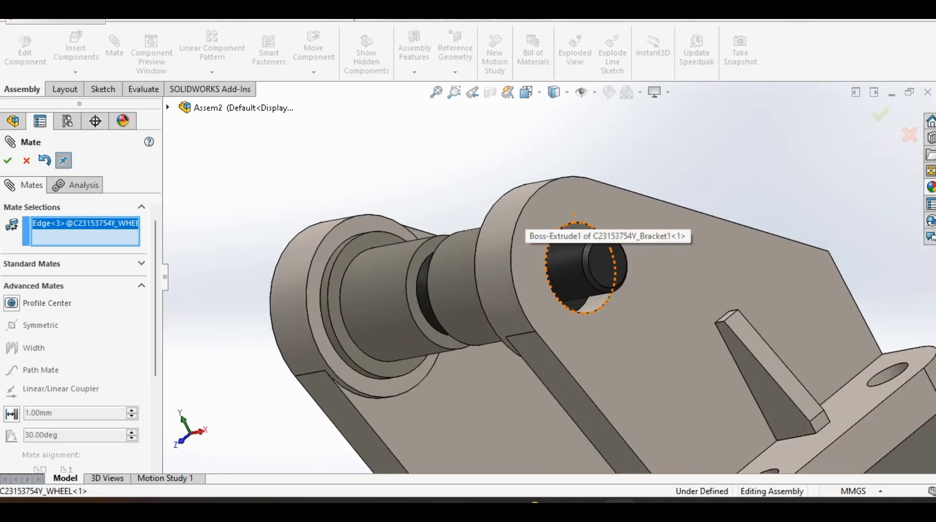
left_click(407, 302)
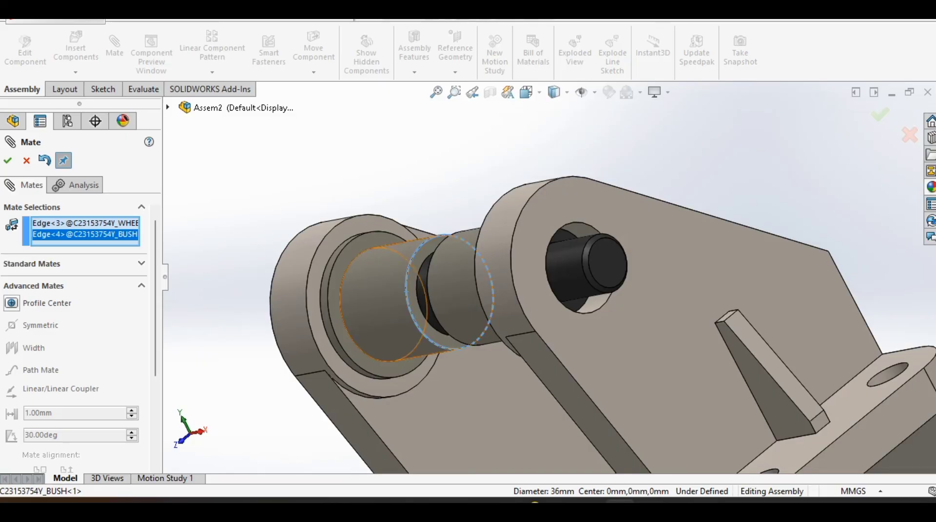
key("Return")
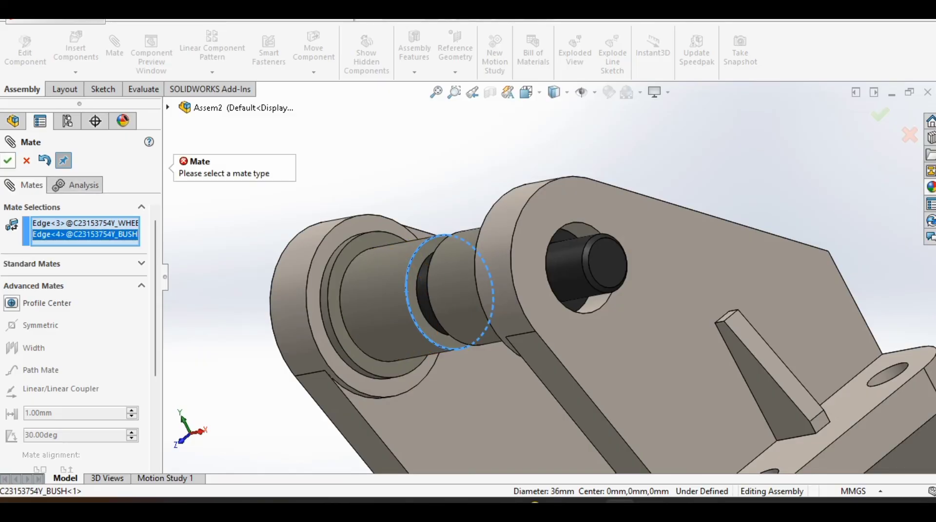
scroll(553, 278, "up", 3)
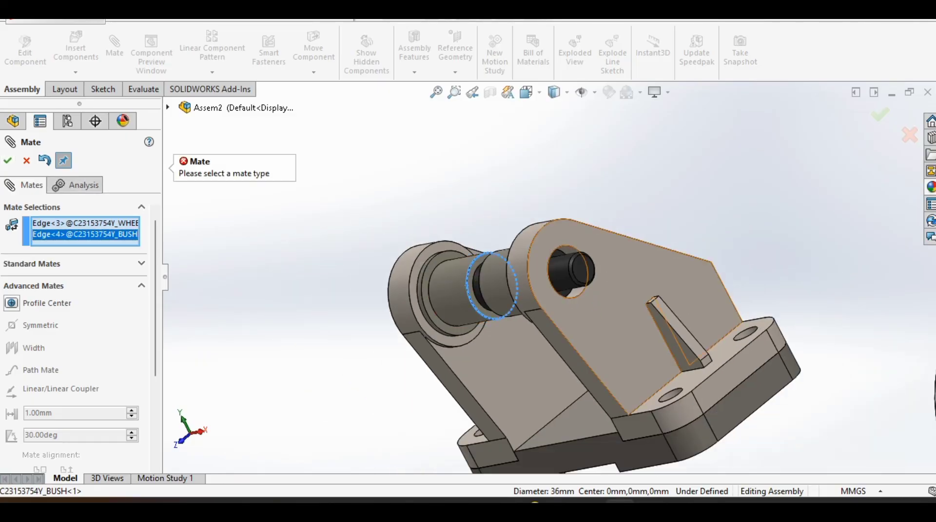
middle_click_drag(609, 302, 680, 292)
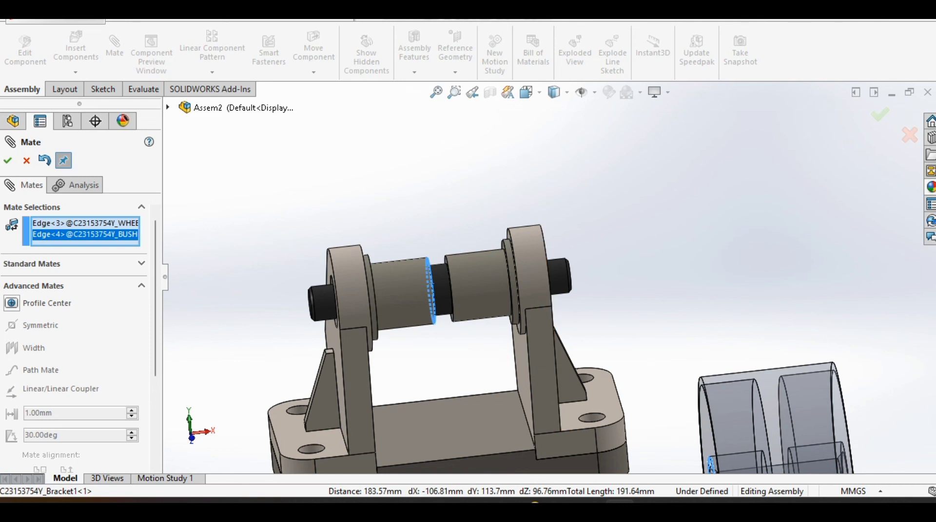
scroll(545, 284, "up", 2)
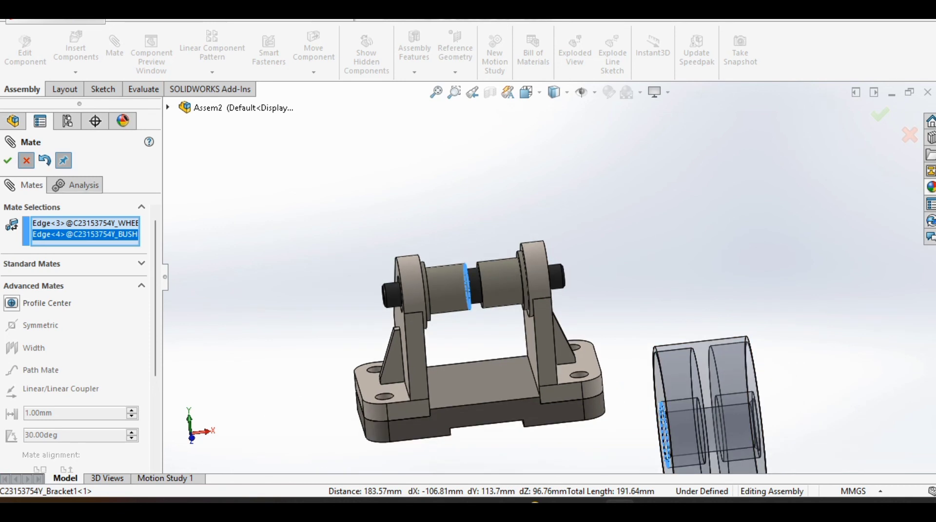
left_click(26, 160)
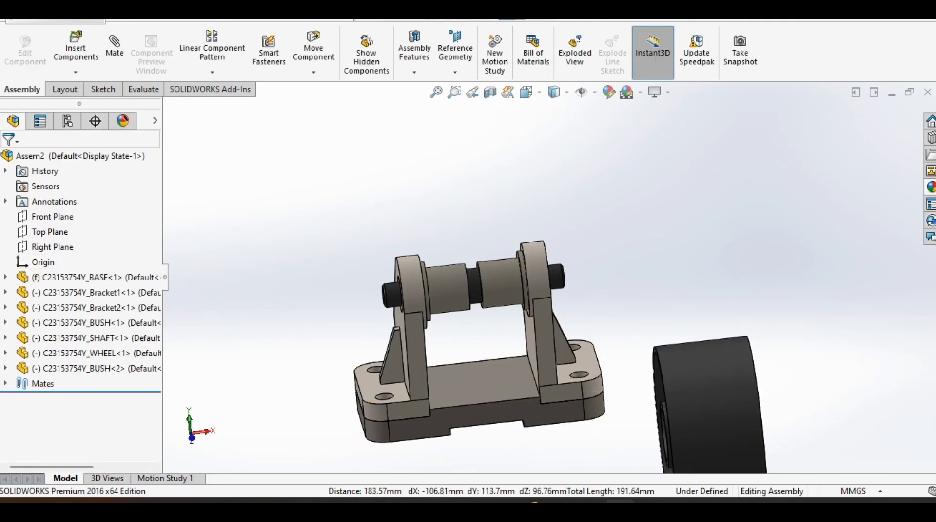
- Add a concentric mate between the outer circular edge of the wheel's hub and the circular edge of the first bush
middle_click_drag(602, 366, 501, 327)
scroll(549, 278, "up", 3)
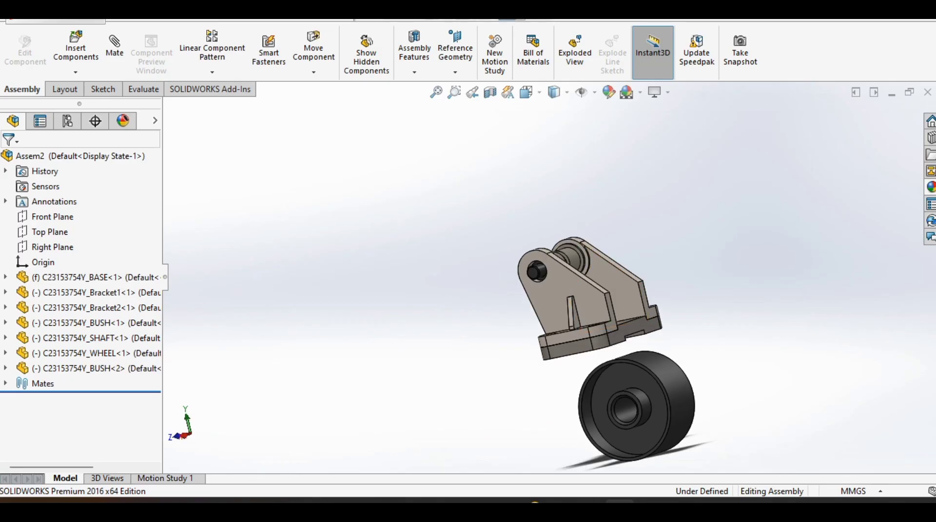
left_click(115, 53)
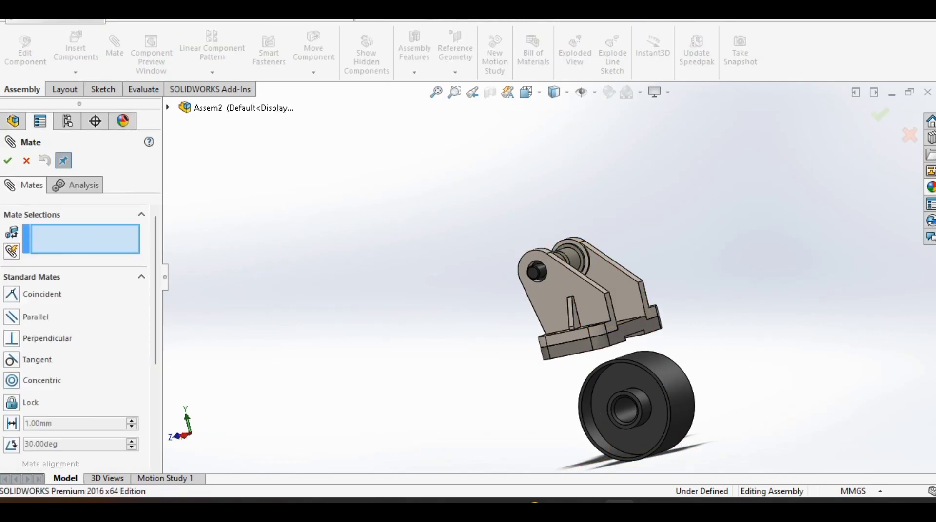
scroll(633, 432, "down", 8)
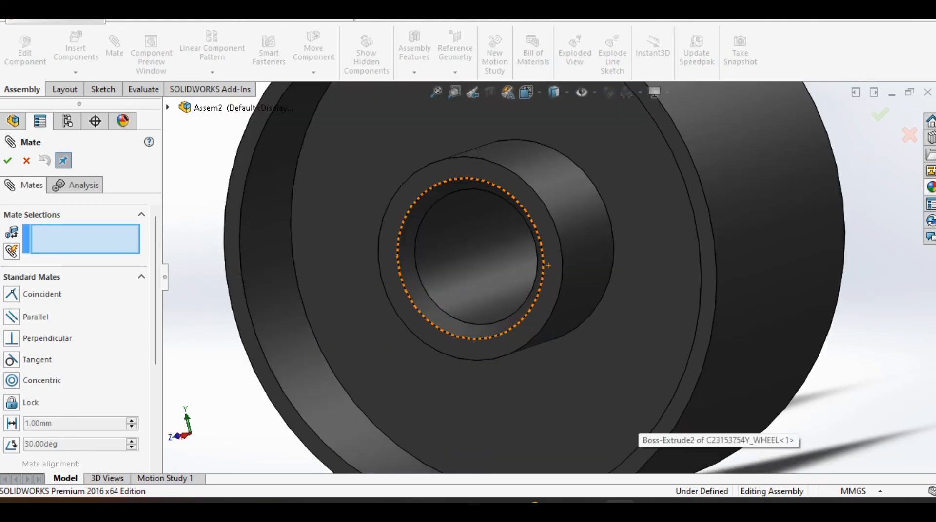
left_click(561, 273)
scroll(551, 278, "up", 10)
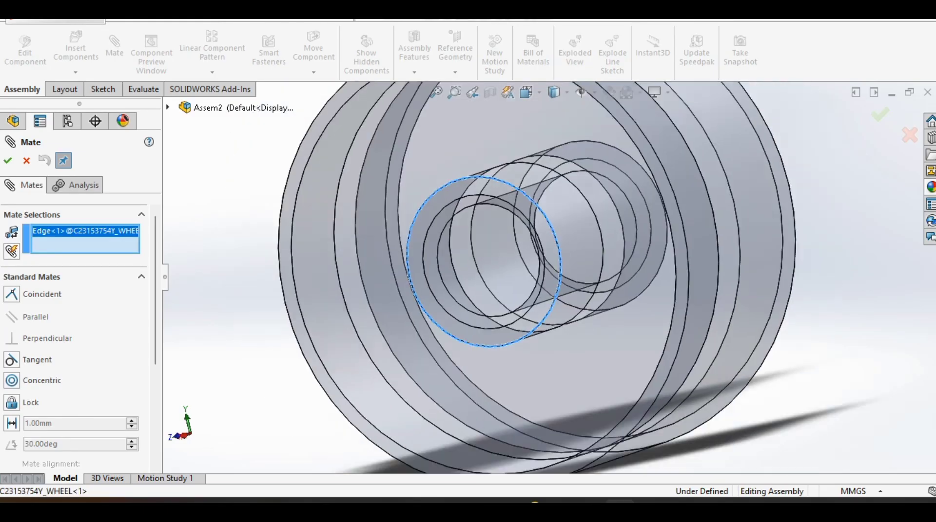
scroll(480, 119, "down", 6)
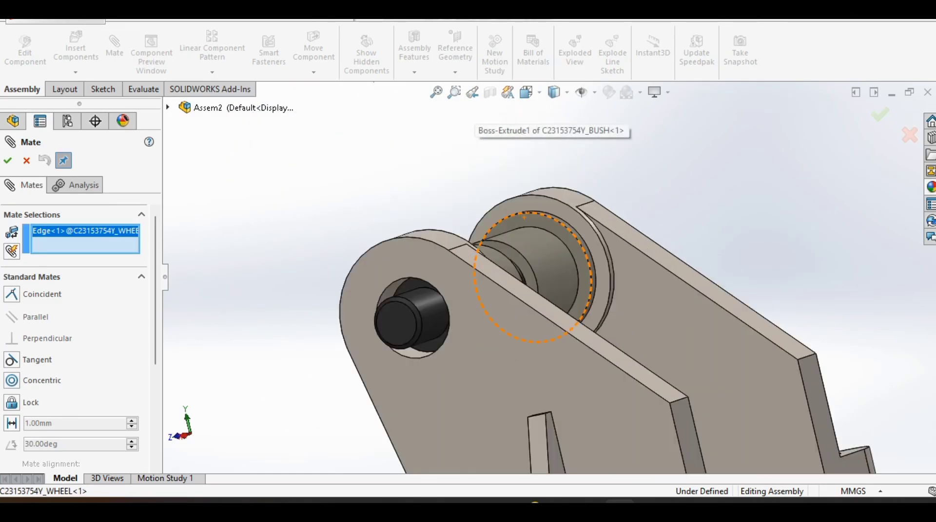
left_click(556, 407)
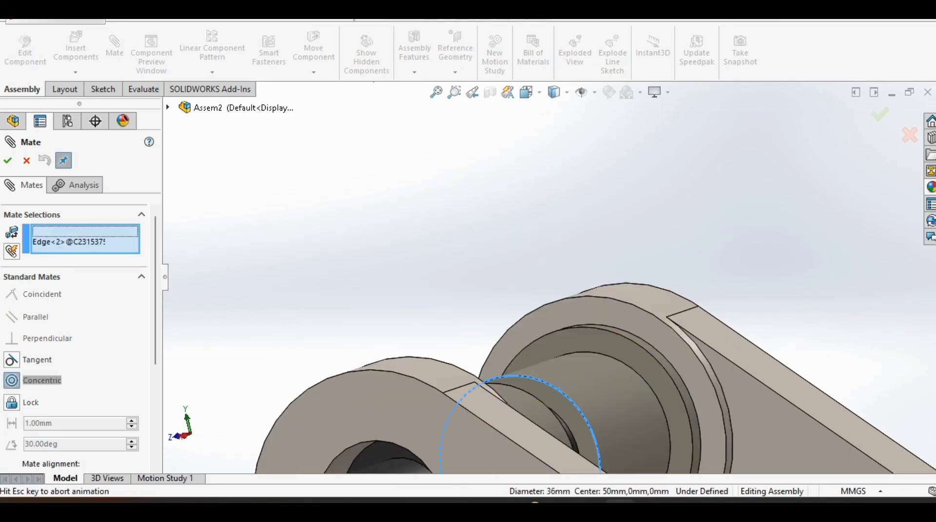
scroll(556, 407, "up", 3)
scroll(551, 277, "up", 5)
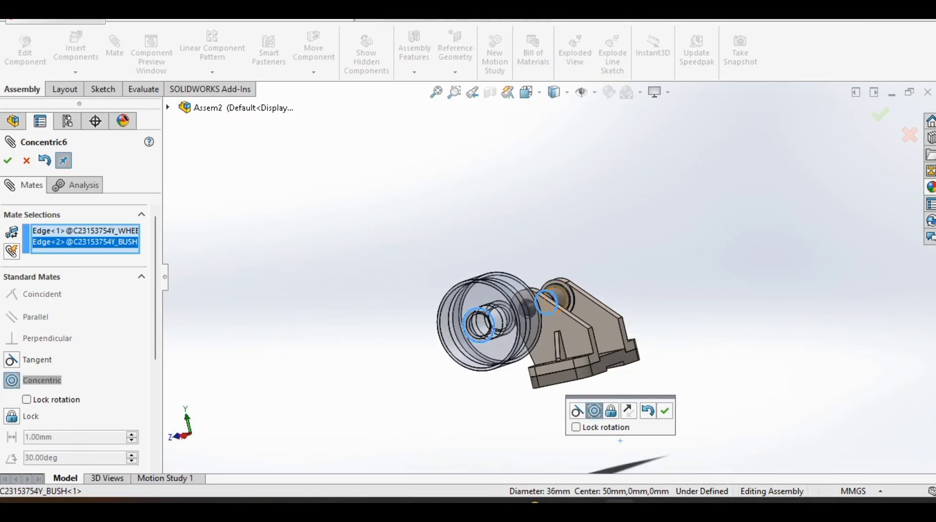
left_click(664, 412)
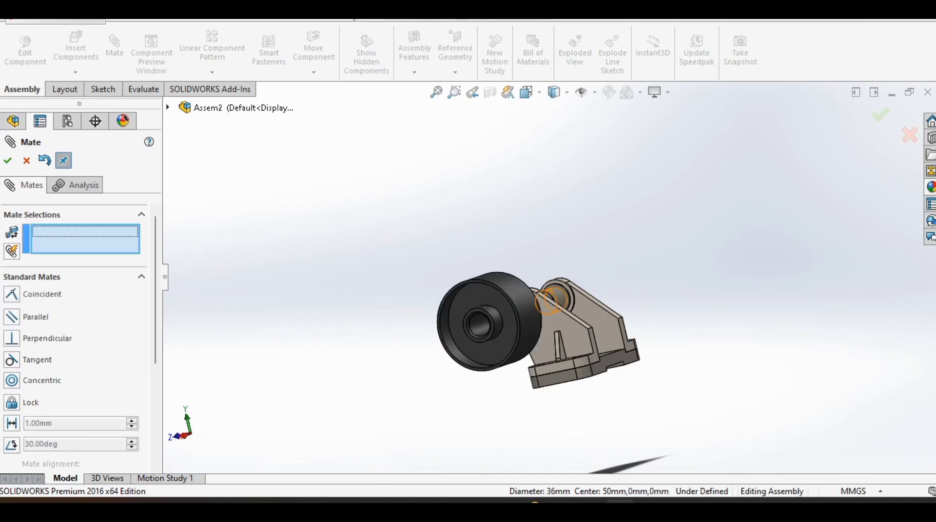
- Set up an advanced Width mate with the Centered constraint, selecting the outer side faces of Bracket2 and Bracket1 as width references
middle_click_drag(609, 341, 446, 348)
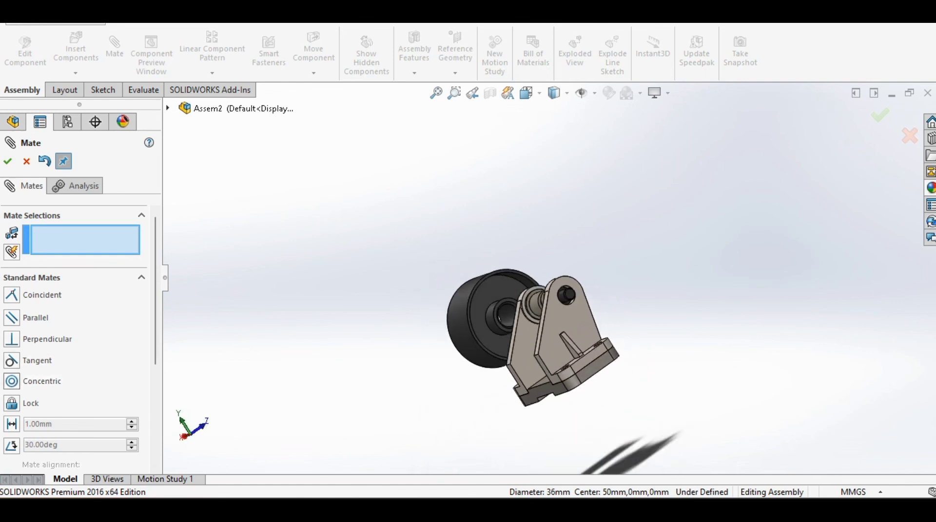
scroll(75, 337, "down", 5)
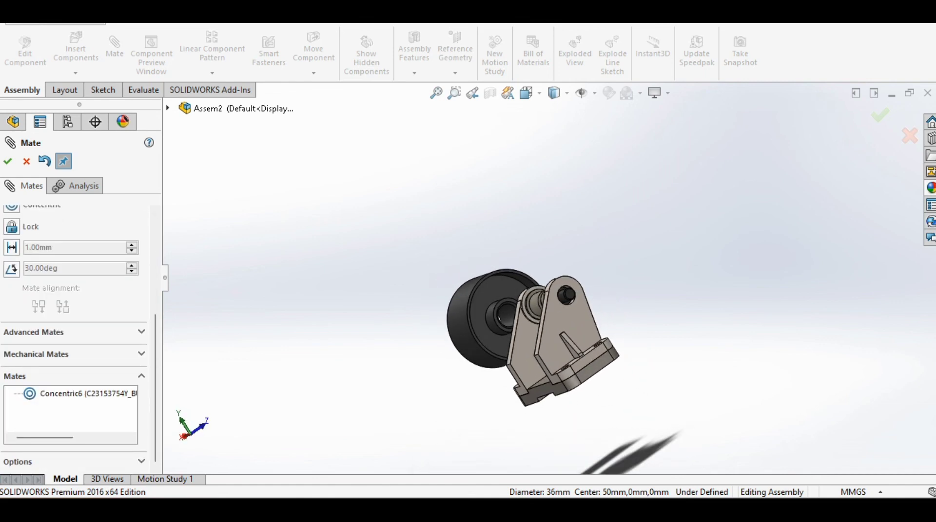
left_click(34, 332)
scroll(76, 317, "up", 3)
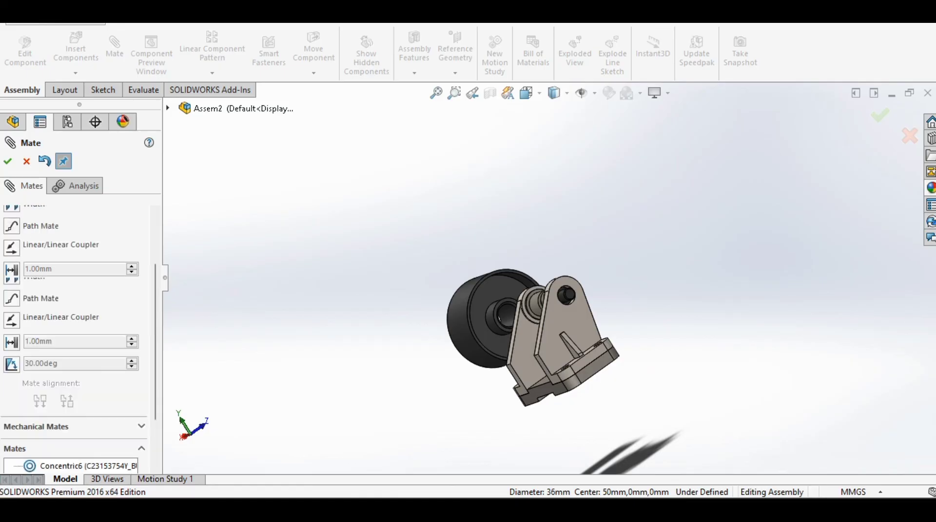
left_click(11, 277)
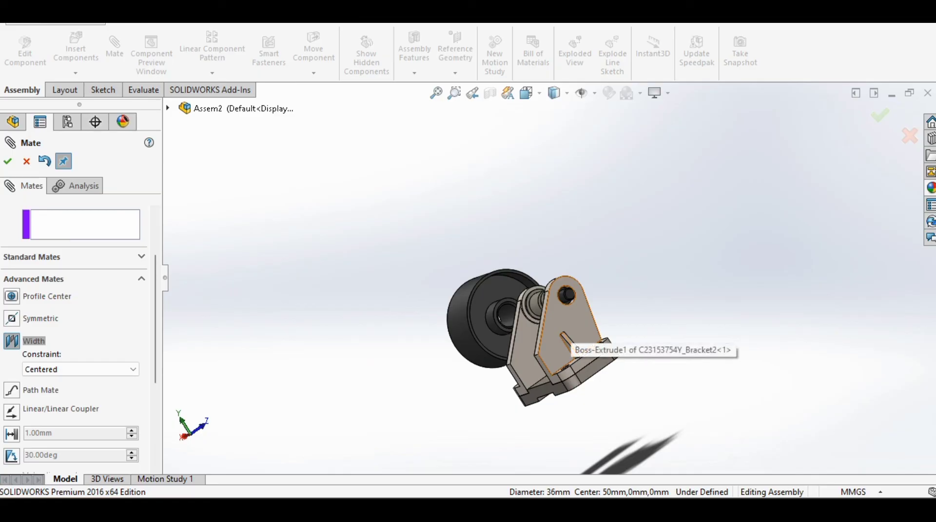
scroll(550, 312, "down", 5)
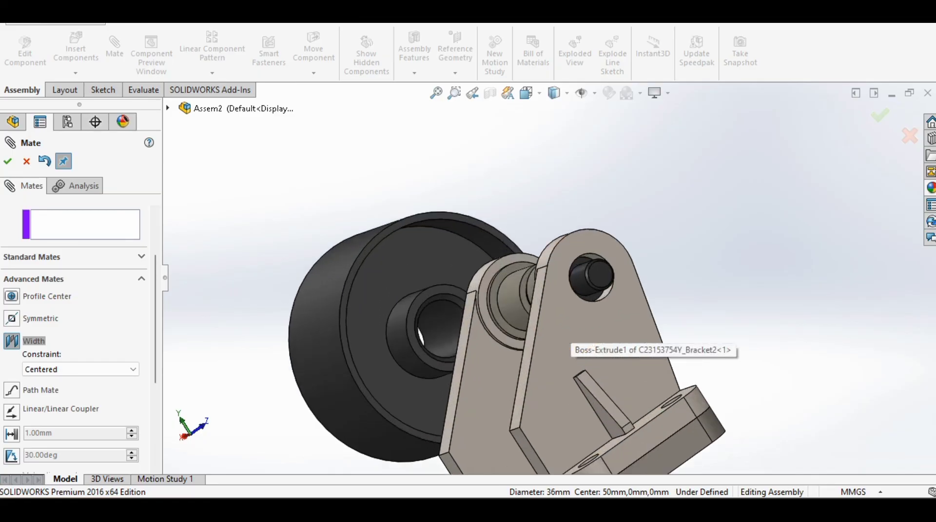
left_click(576, 319)
middle_click_drag(577, 319, 658, 336)
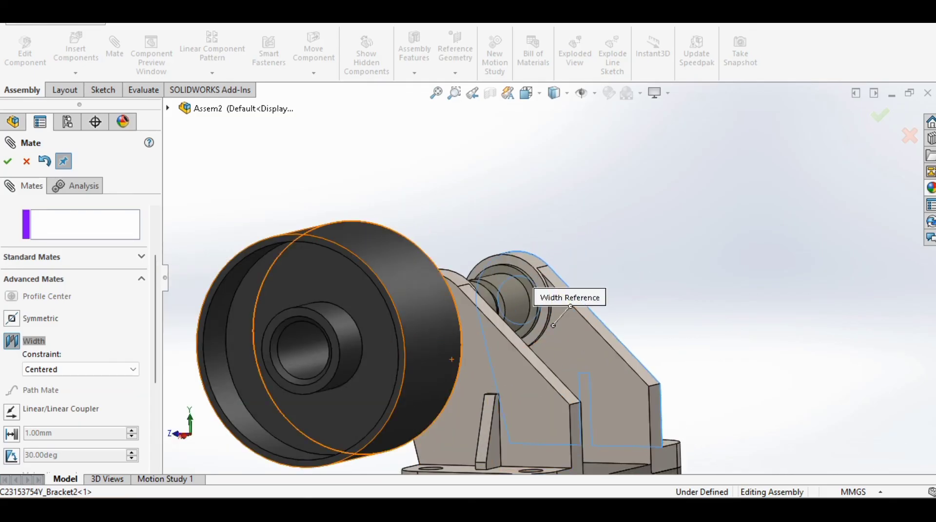
left_click(498, 369)
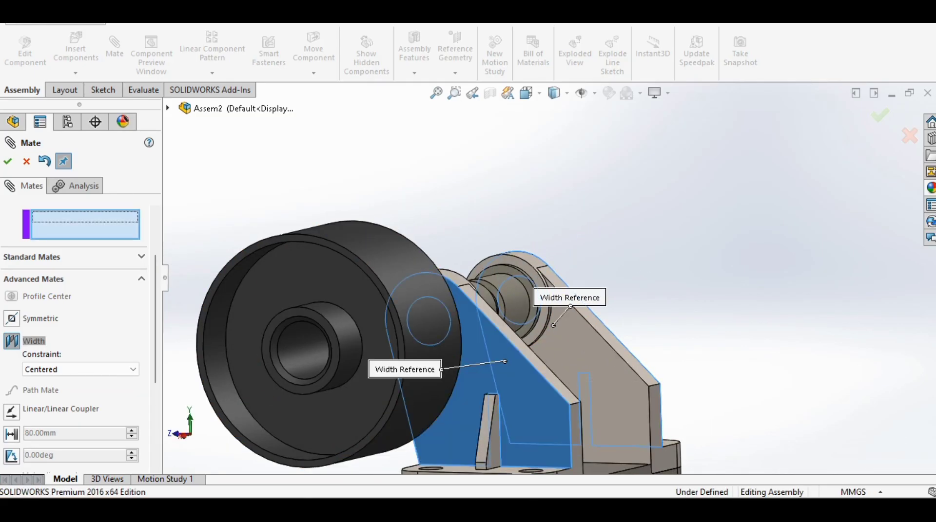
- Use the two annular rim faces of the wheel as tab references, accept the centered width mate and finish mating
middle_click_drag(505, 362, 417, 359)
scroll(446, 331, "down", 3)
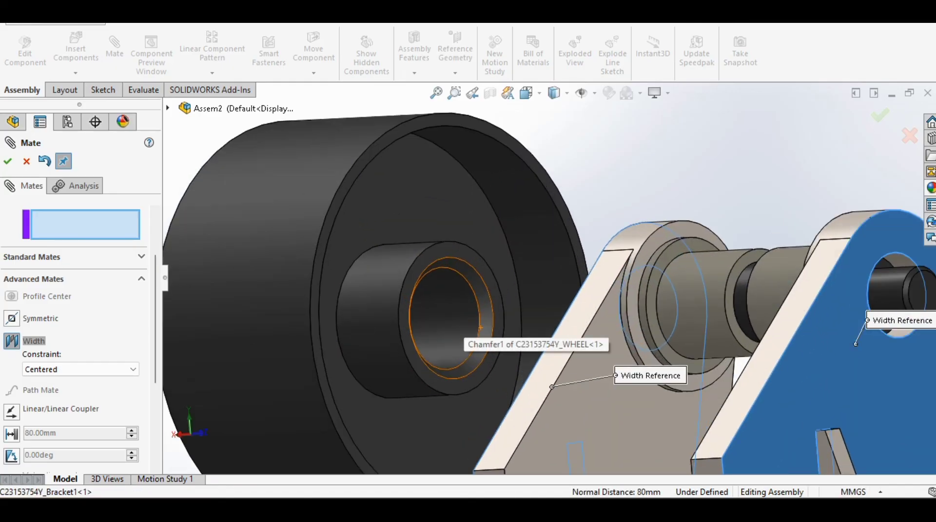
left_click(358, 161)
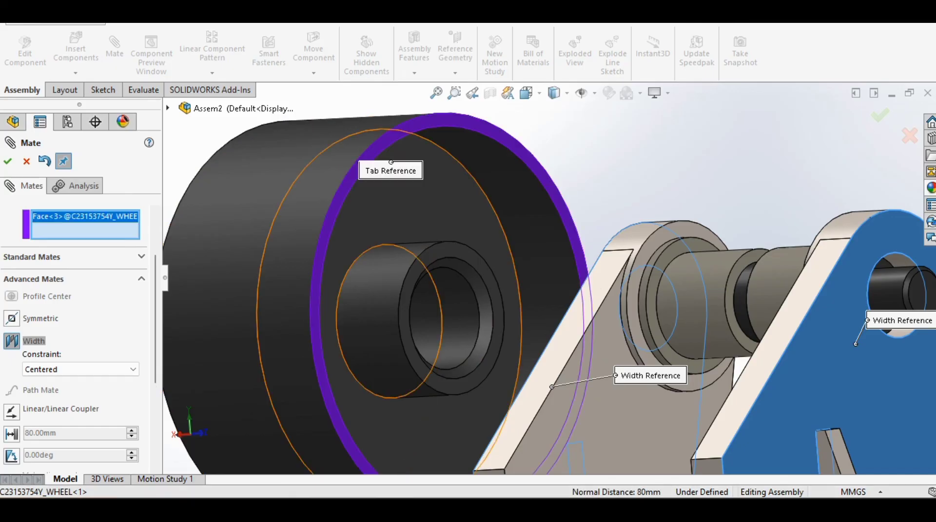
middle_click_drag(370, 234, 489, 290)
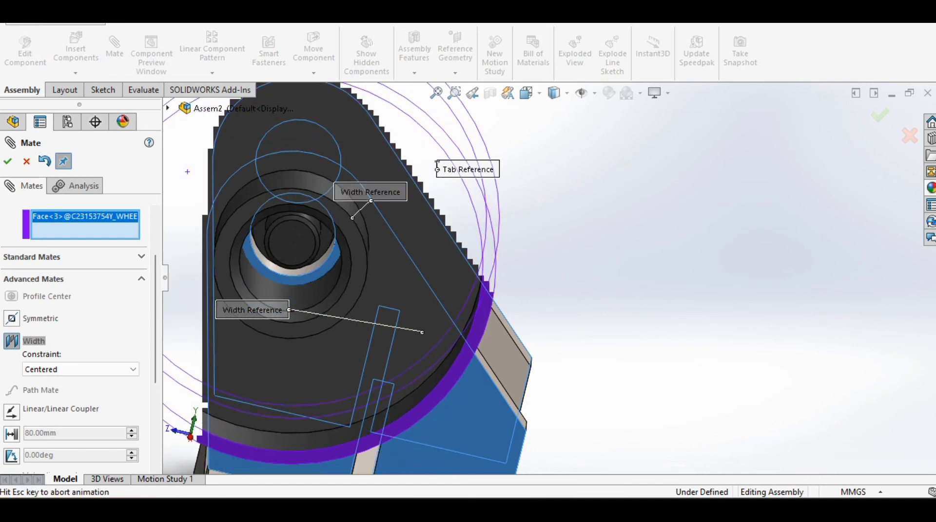
left_click(7, 161)
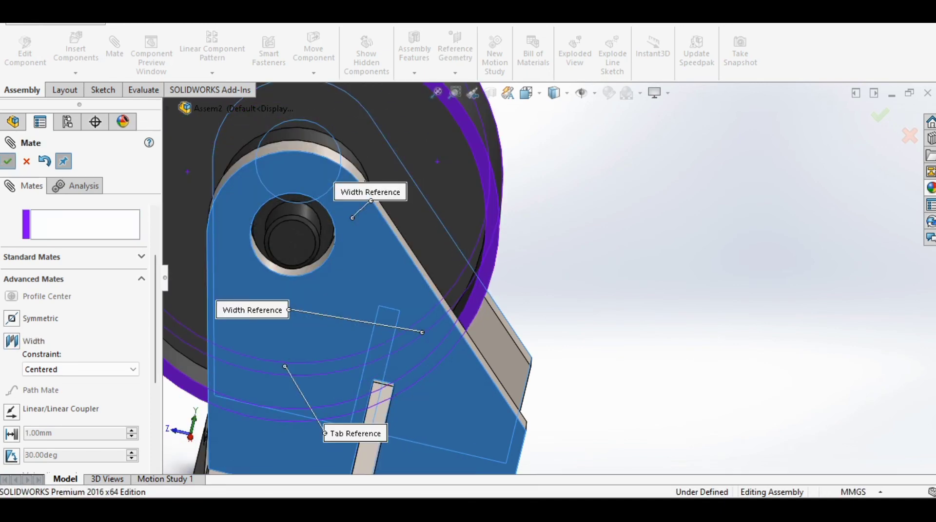
scroll(483, 342, "up", 5)
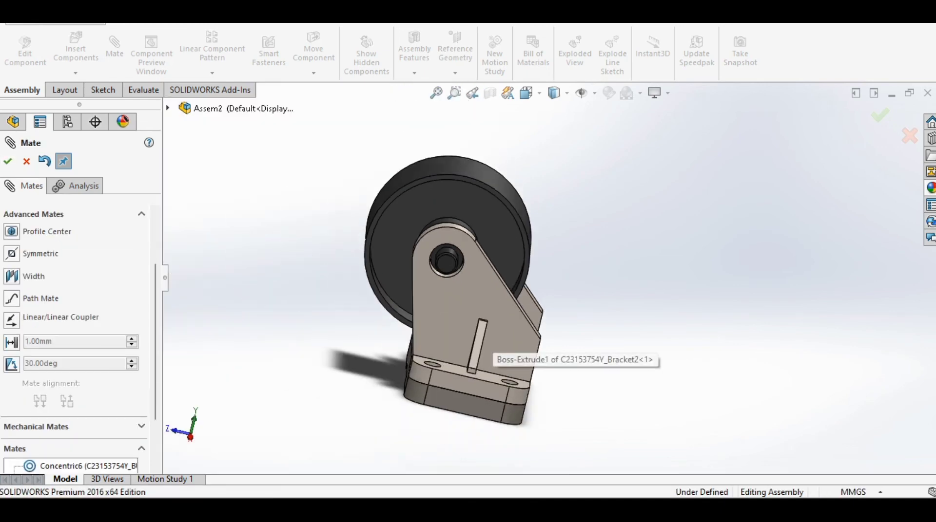
middle_click_drag(483, 342, 373, 354)
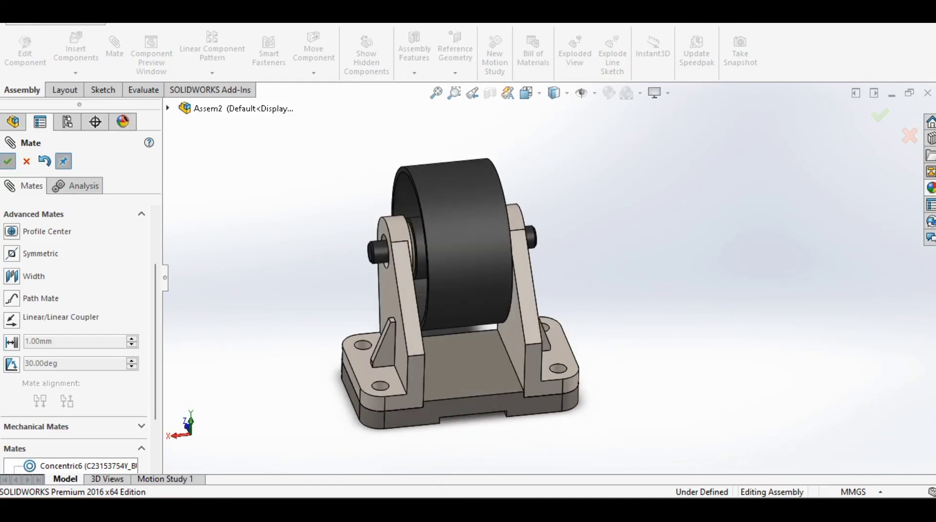
left_click(8, 161)
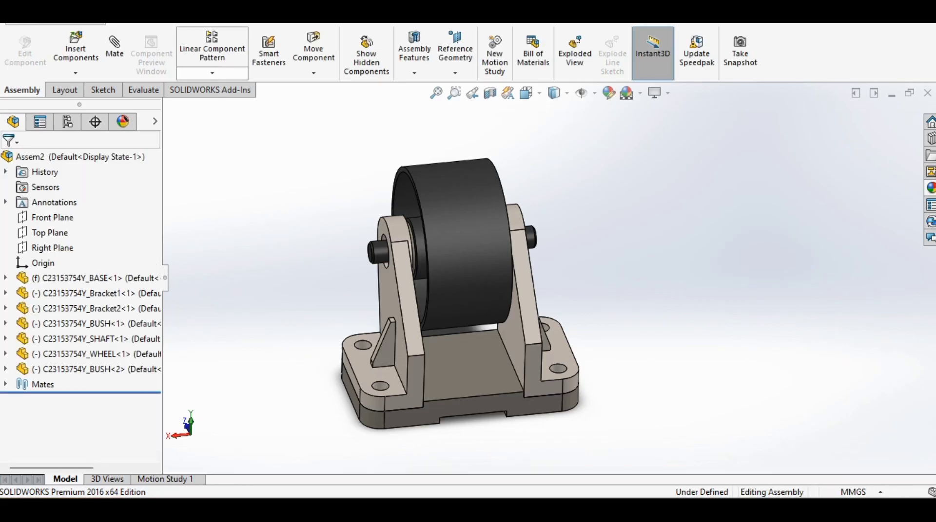
middle_click_drag(380, 312, 402, 273)
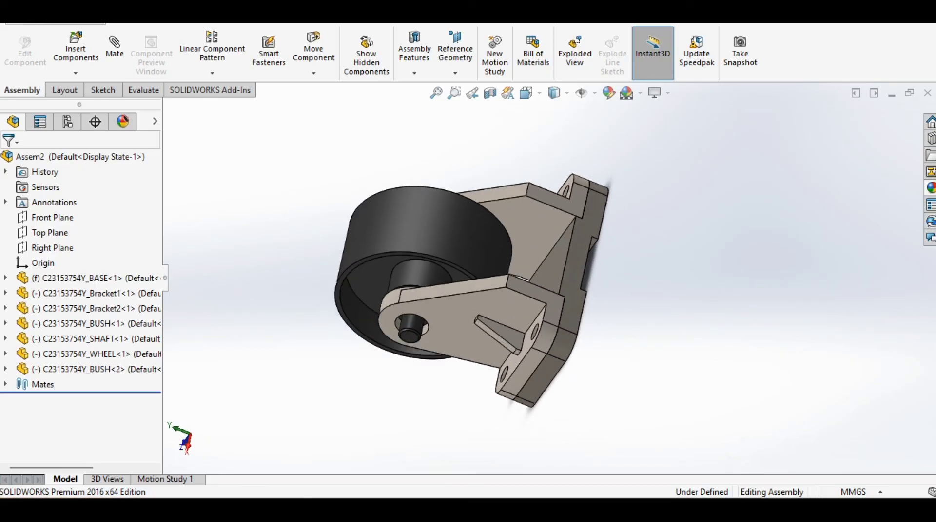